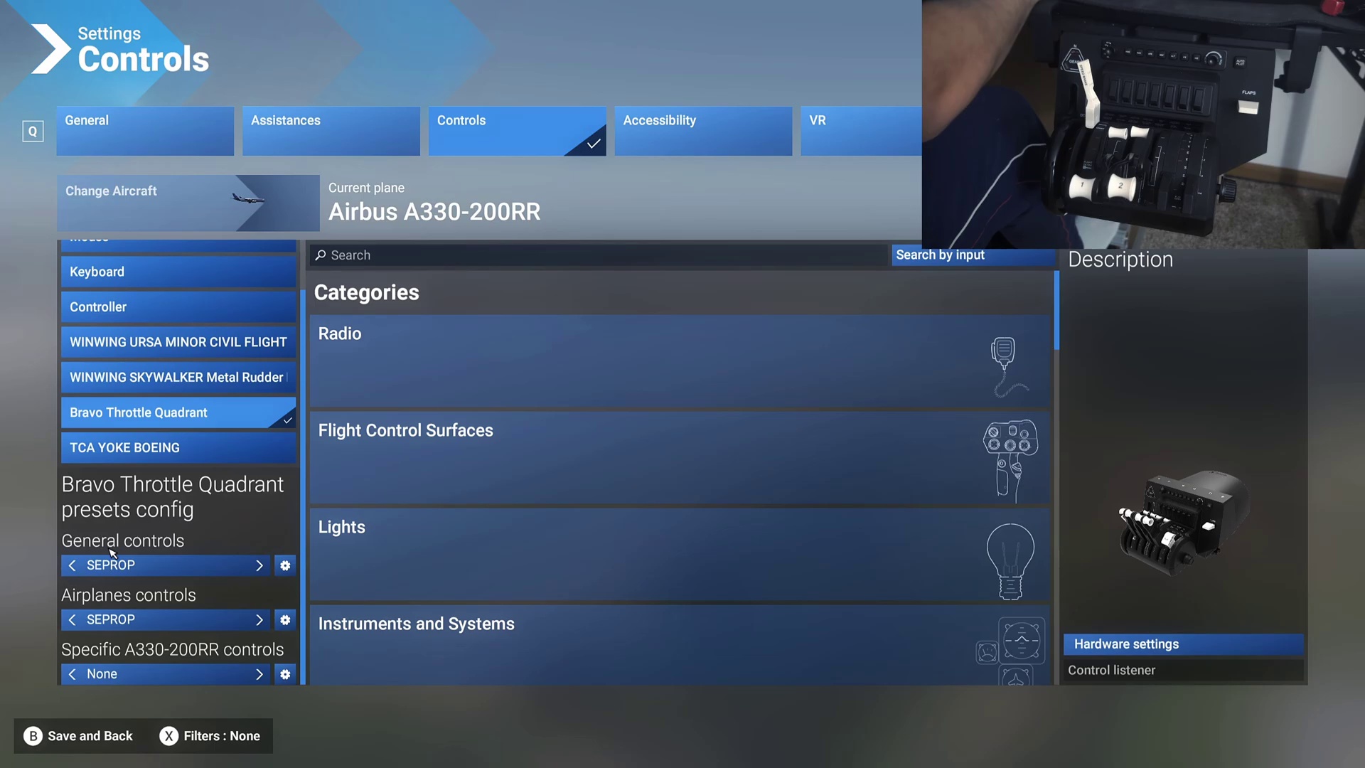
# Duplicate the Bravo Throttle Quadrant's SEPROP general controls preset under the name AIRBUS.
pyautogui.click(285, 566)
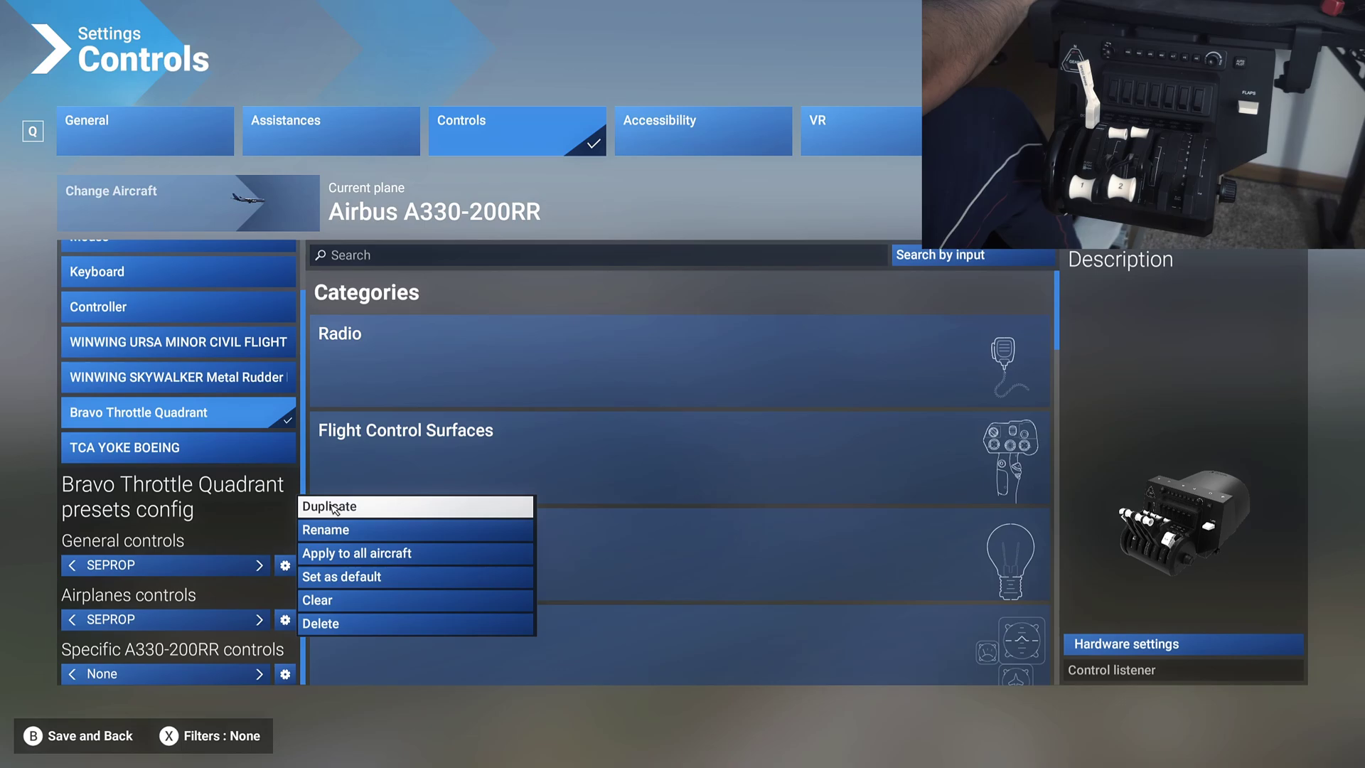
pyautogui.click(332, 509)
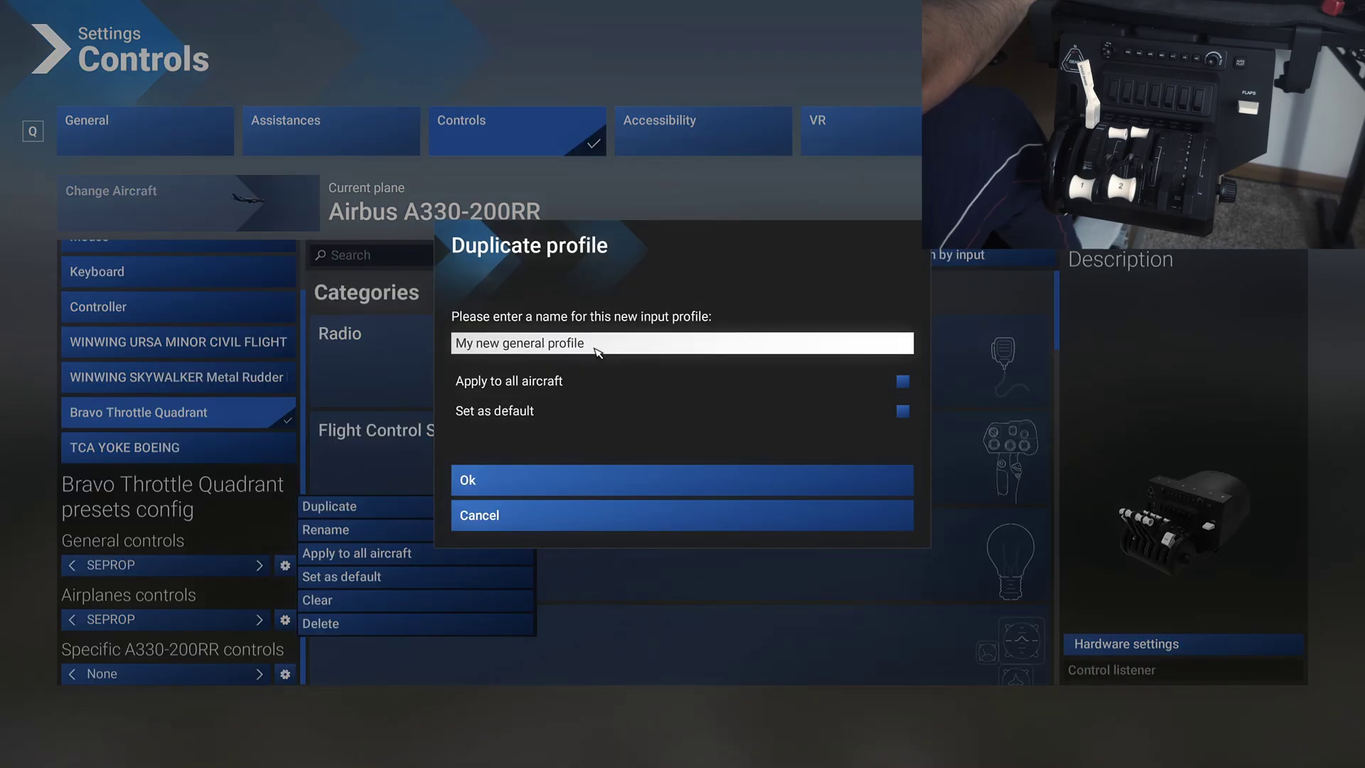
pyautogui.press('BackSpace')
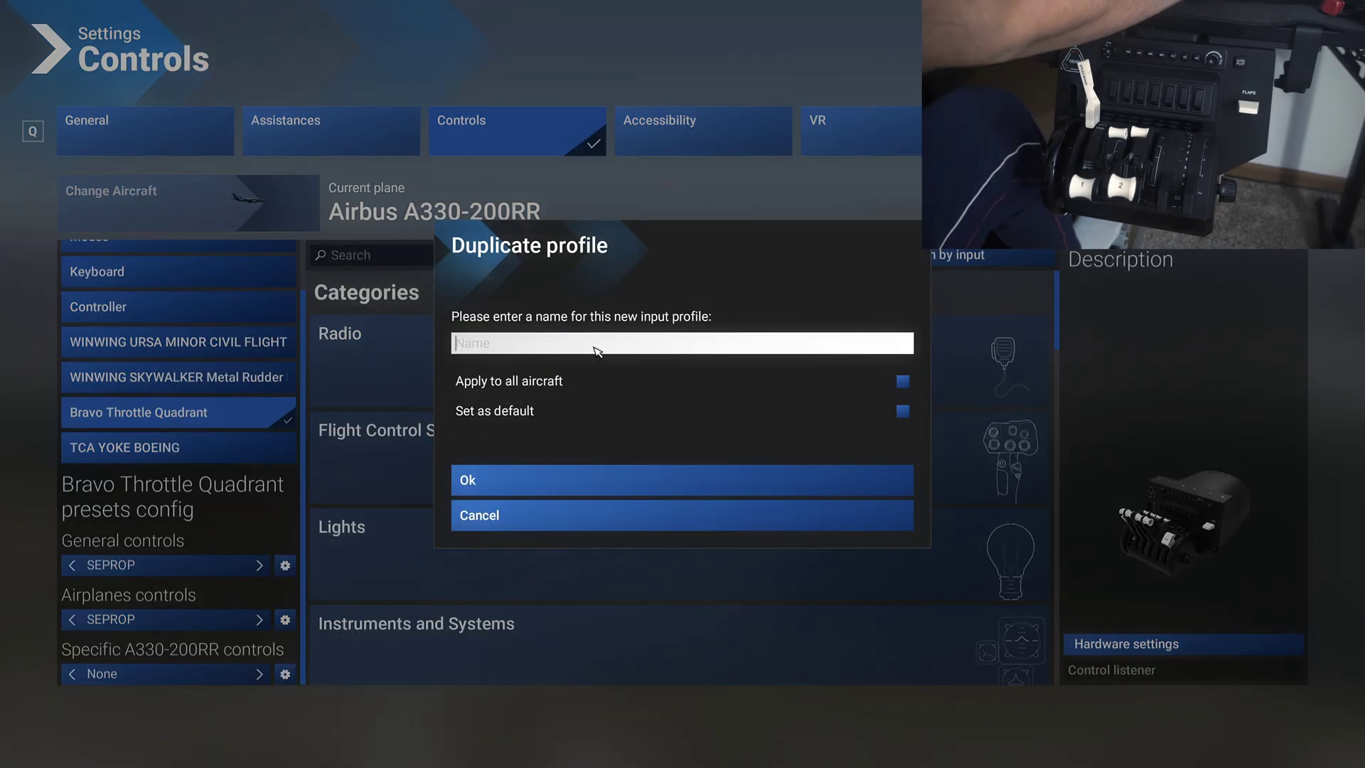
pyautogui.write('A')
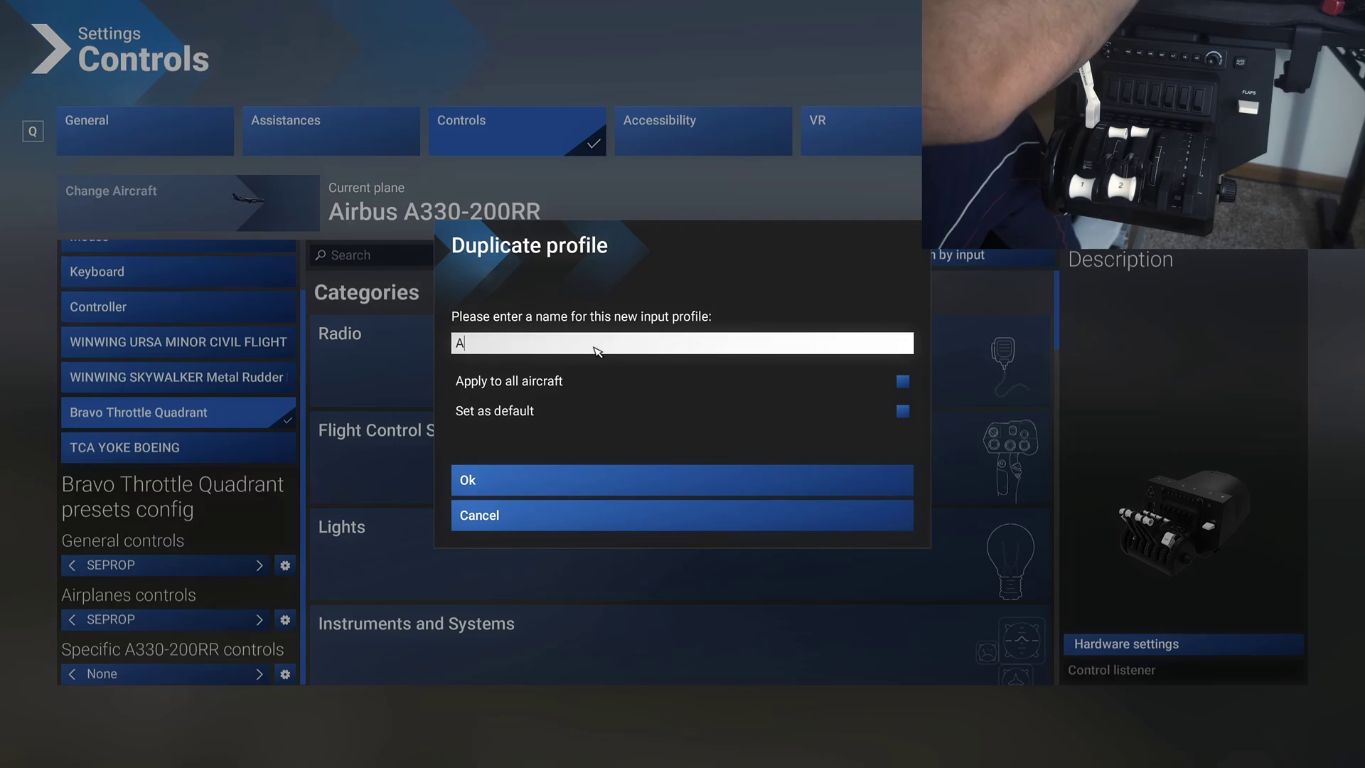
pyautogui.write('l')
pyautogui.write('R')
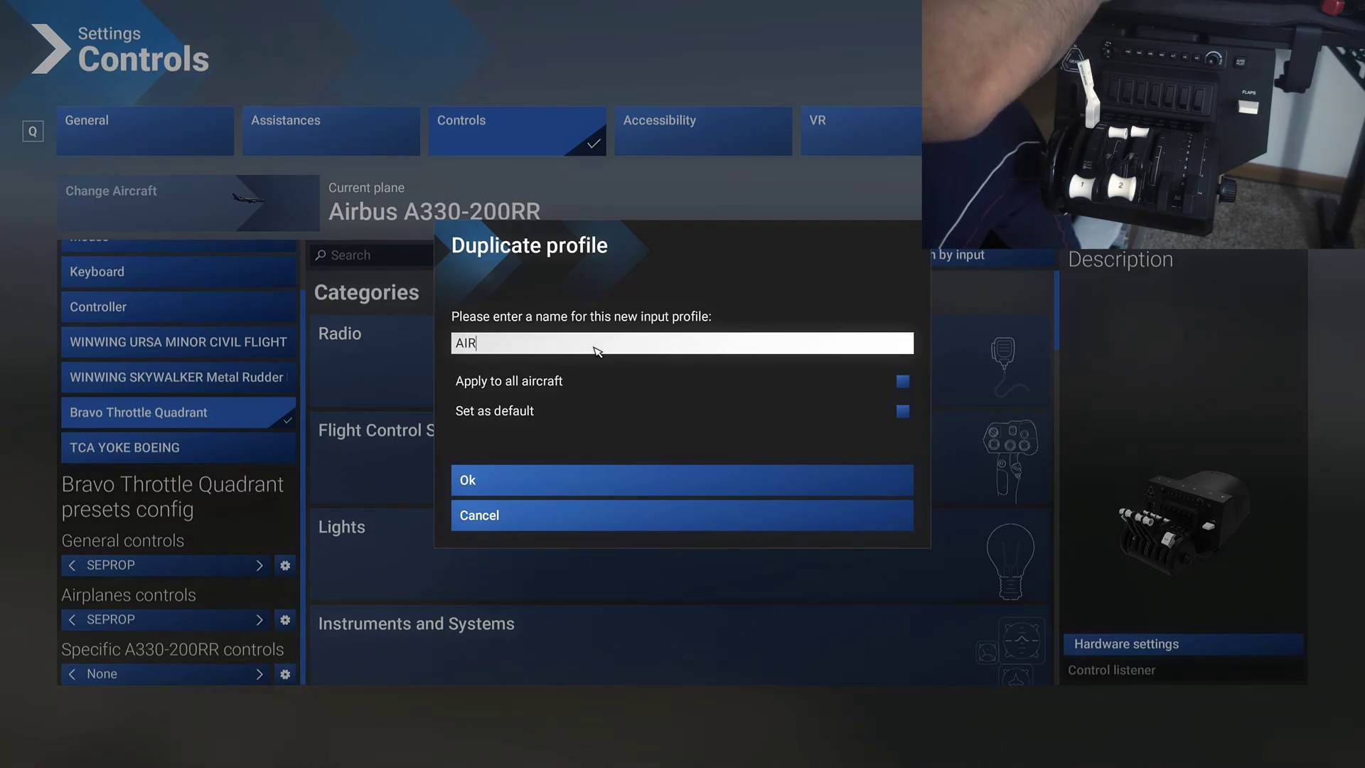
pyautogui.write('BUS')
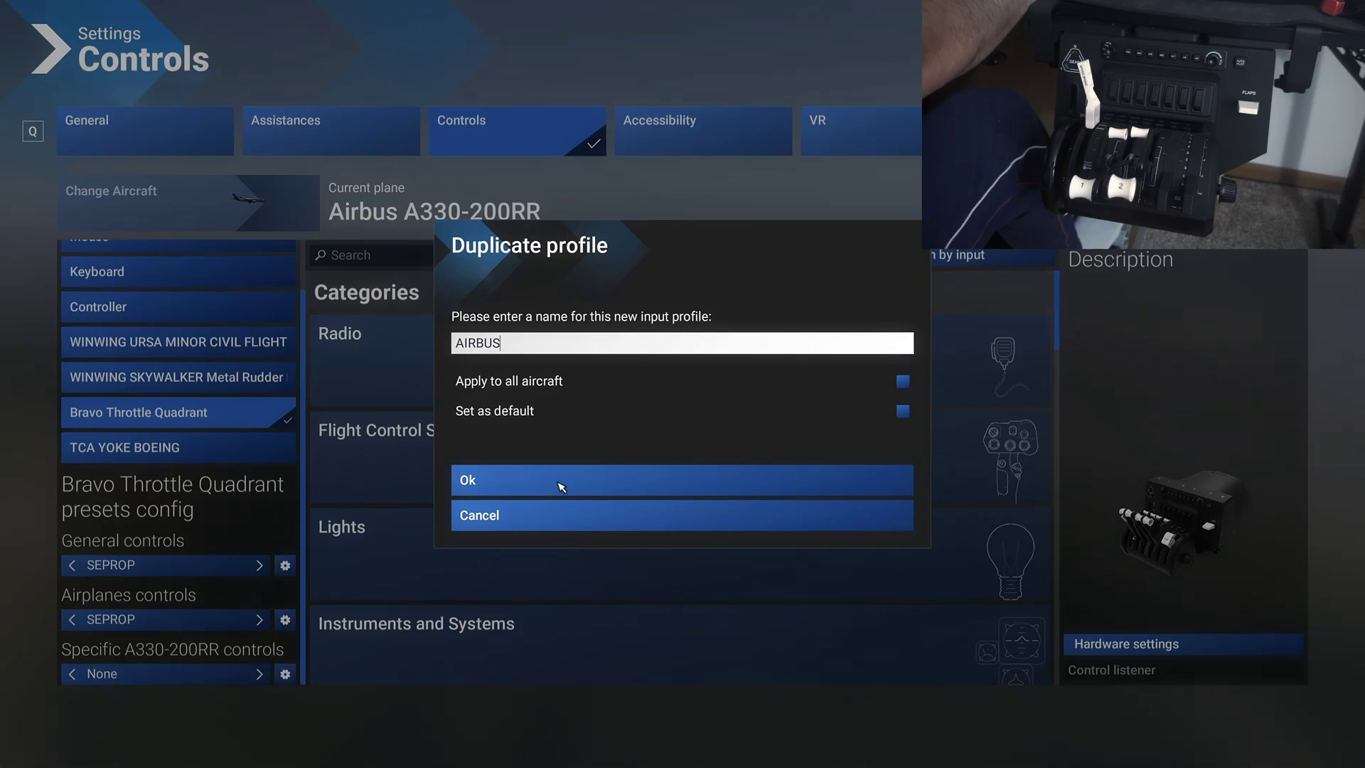
pyautogui.click(536, 484)
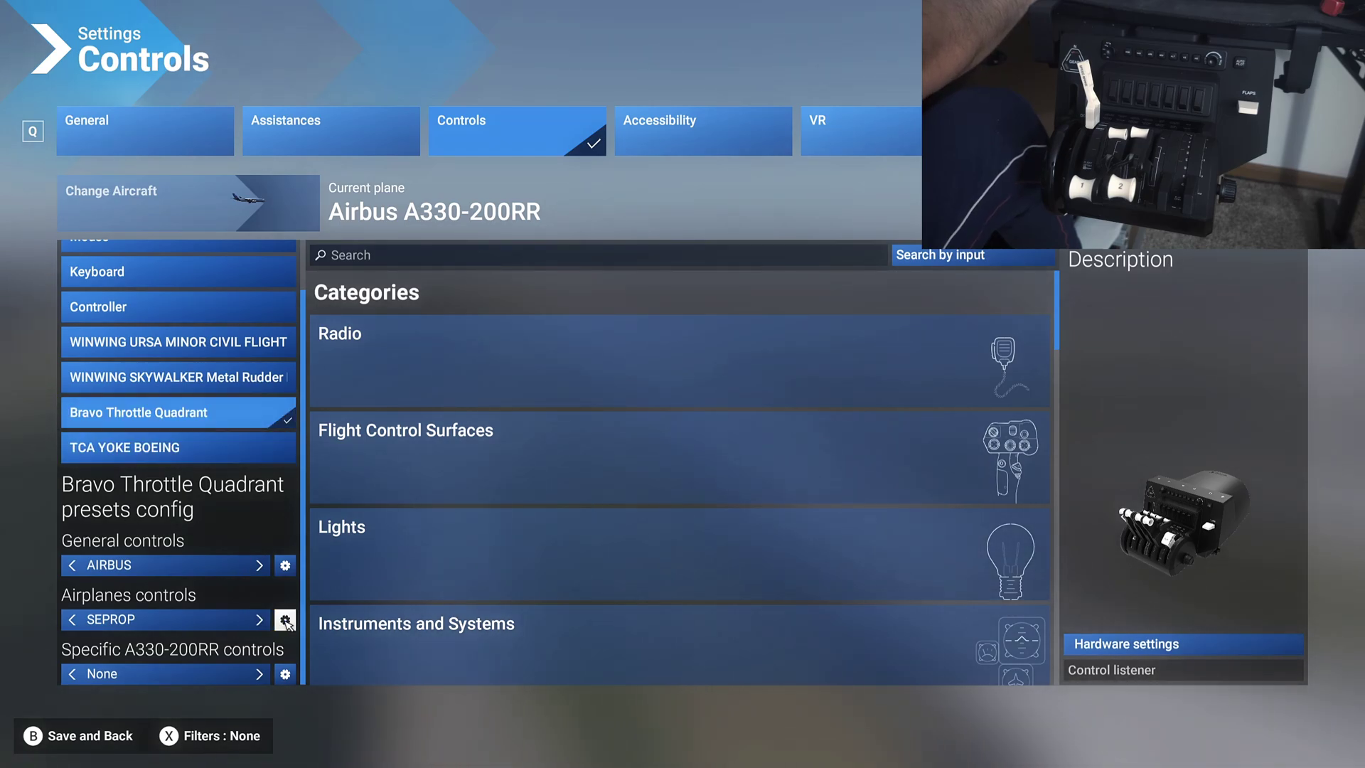
# Duplicate the SEPROP airplanes controls preset as a new profile named AIRBUS.
pyautogui.click(285, 620)
pyautogui.click(368, 560)
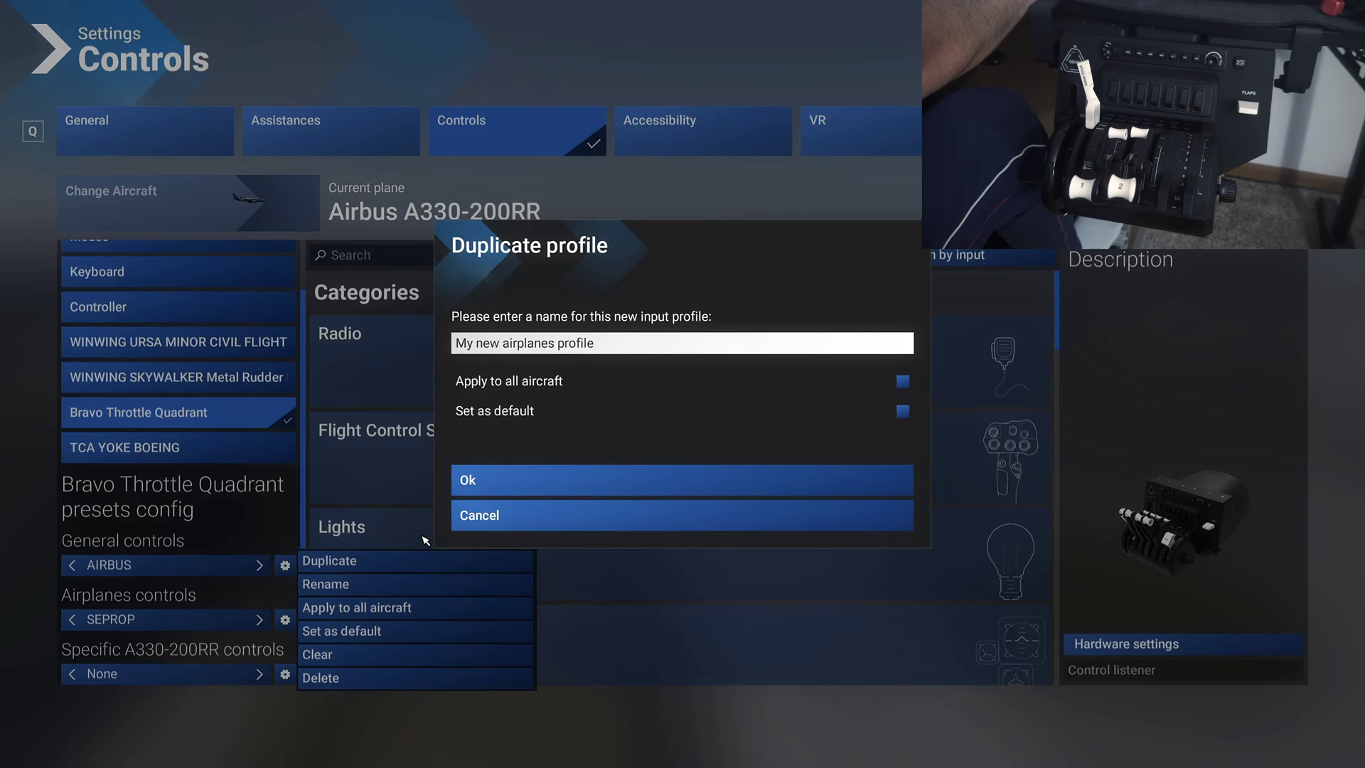
pyautogui.press('BackSpace')
pyautogui.press('BackSpace')
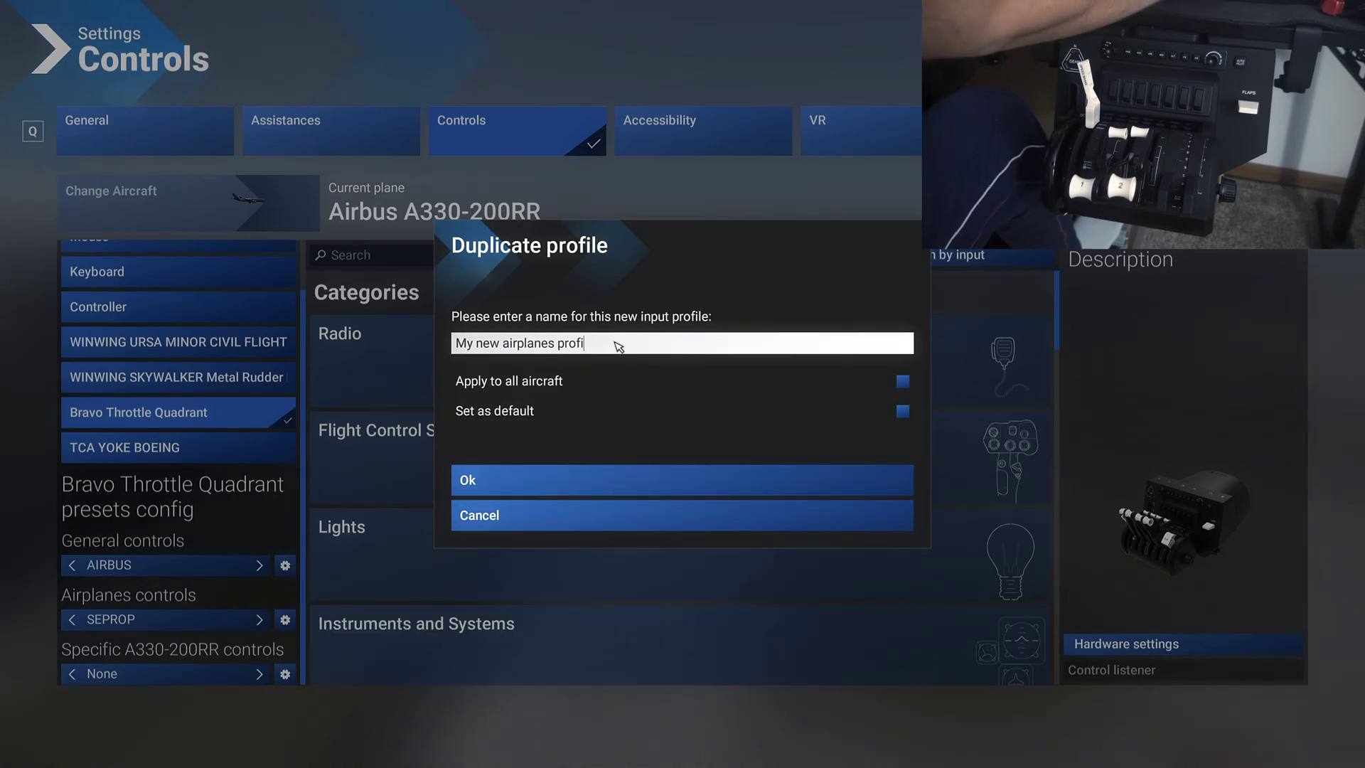
pyautogui.press('BackSpace')
pyautogui.press('BackSpace')
pyautogui.press('BackSpace')
pyautogui.press('BackSpace')
pyautogui.press('BackSpace')
pyautogui.press('BackSpace')
pyautogui.press('BackSpace')
pyautogui.press('BackSpace')
pyautogui.press('BackSpace')
pyautogui.press('BackSpace')
pyautogui.press('BackSpace')
pyautogui.press('BackSpace')
pyautogui.press('BackSpace')
pyautogui.press('BackSpace')
pyautogui.press('BackSpace')
pyautogui.press('BackSpace')
pyautogui.press('BackSpace')
pyautogui.press('BackSpace')
pyautogui.press('BackSpace')
pyautogui.press('BackSpace')
pyautogui.write('A')
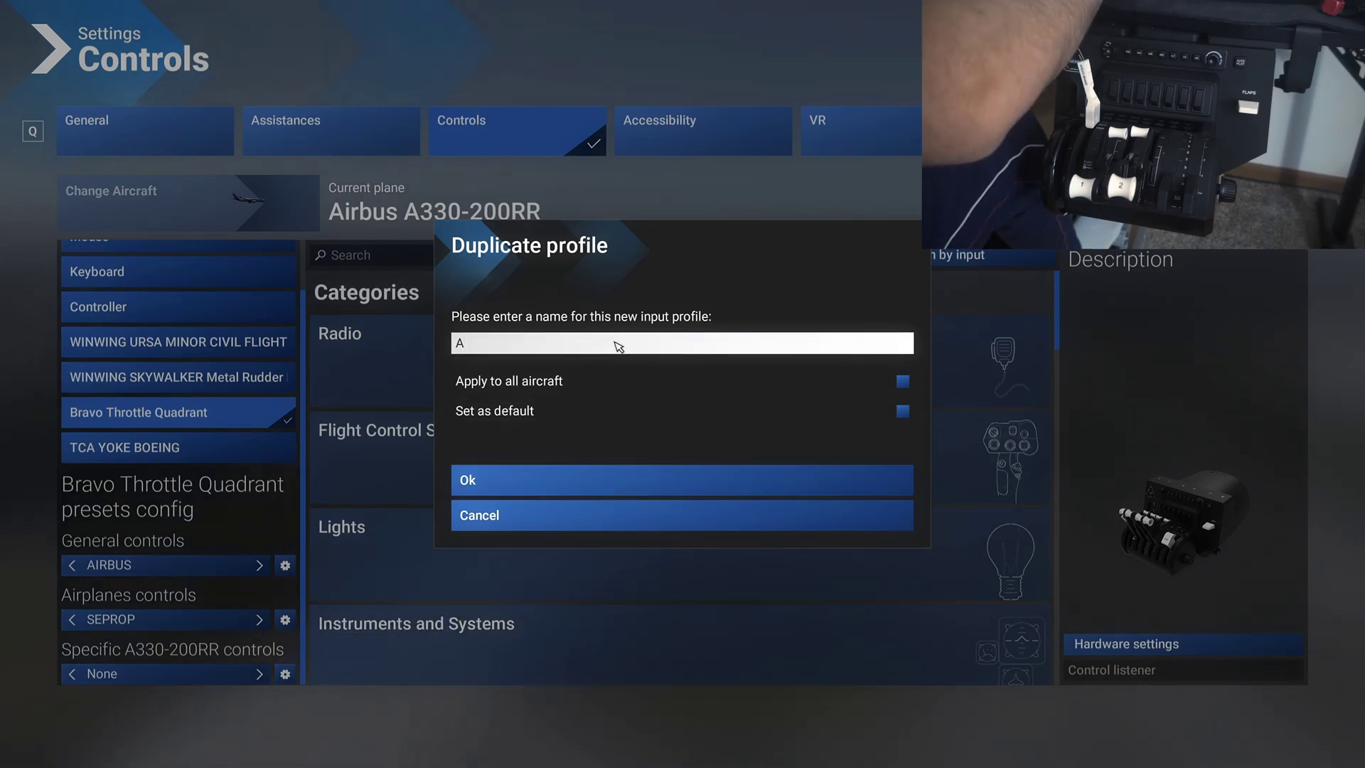
pyautogui.write('l')
pyautogui.write('RB')
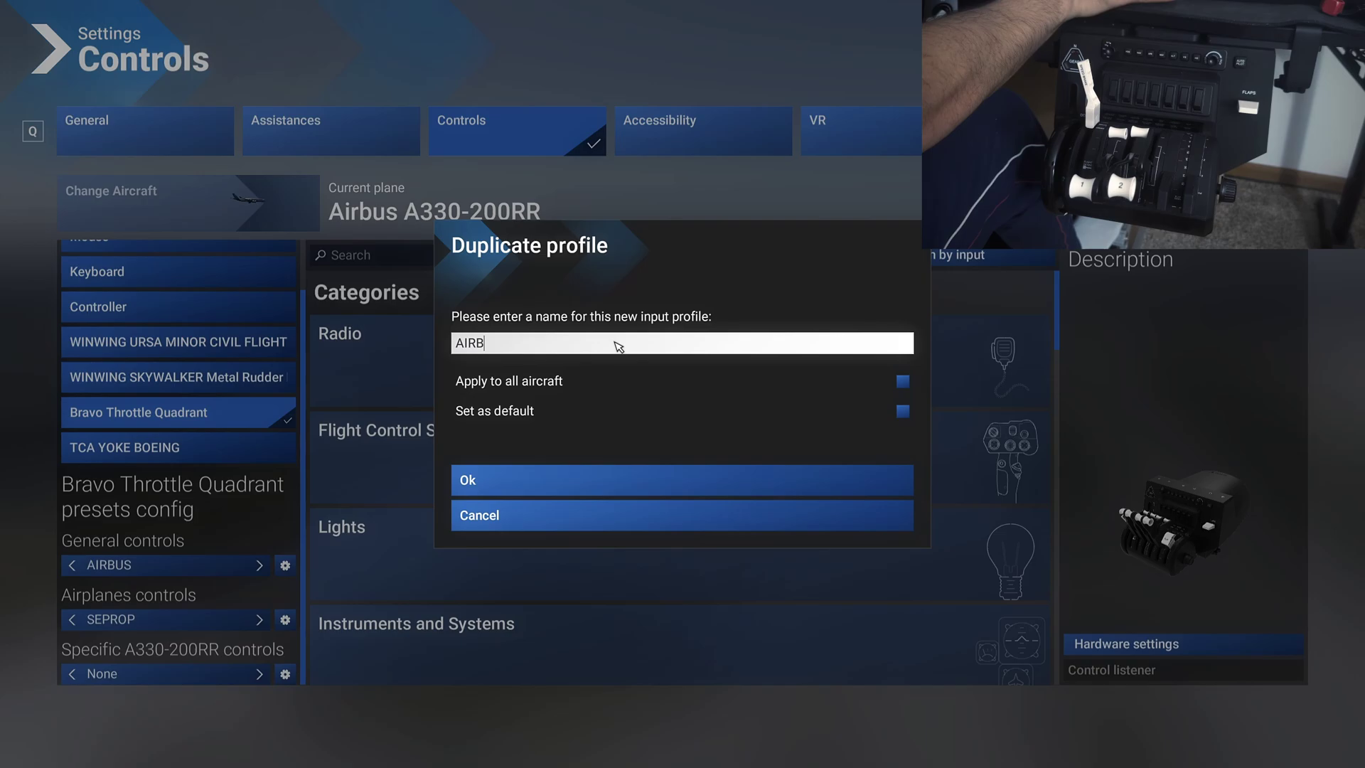
pyautogui.write('US')
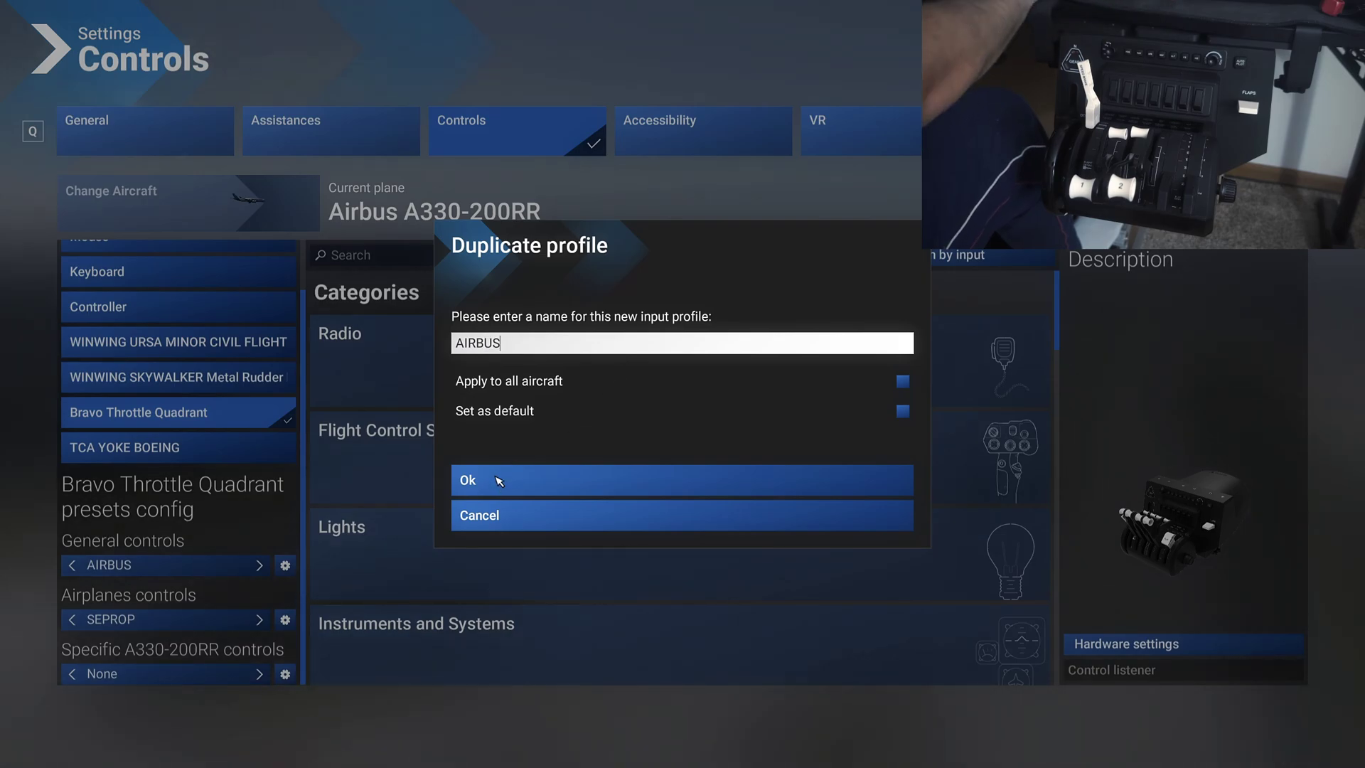
pyautogui.click(503, 488)
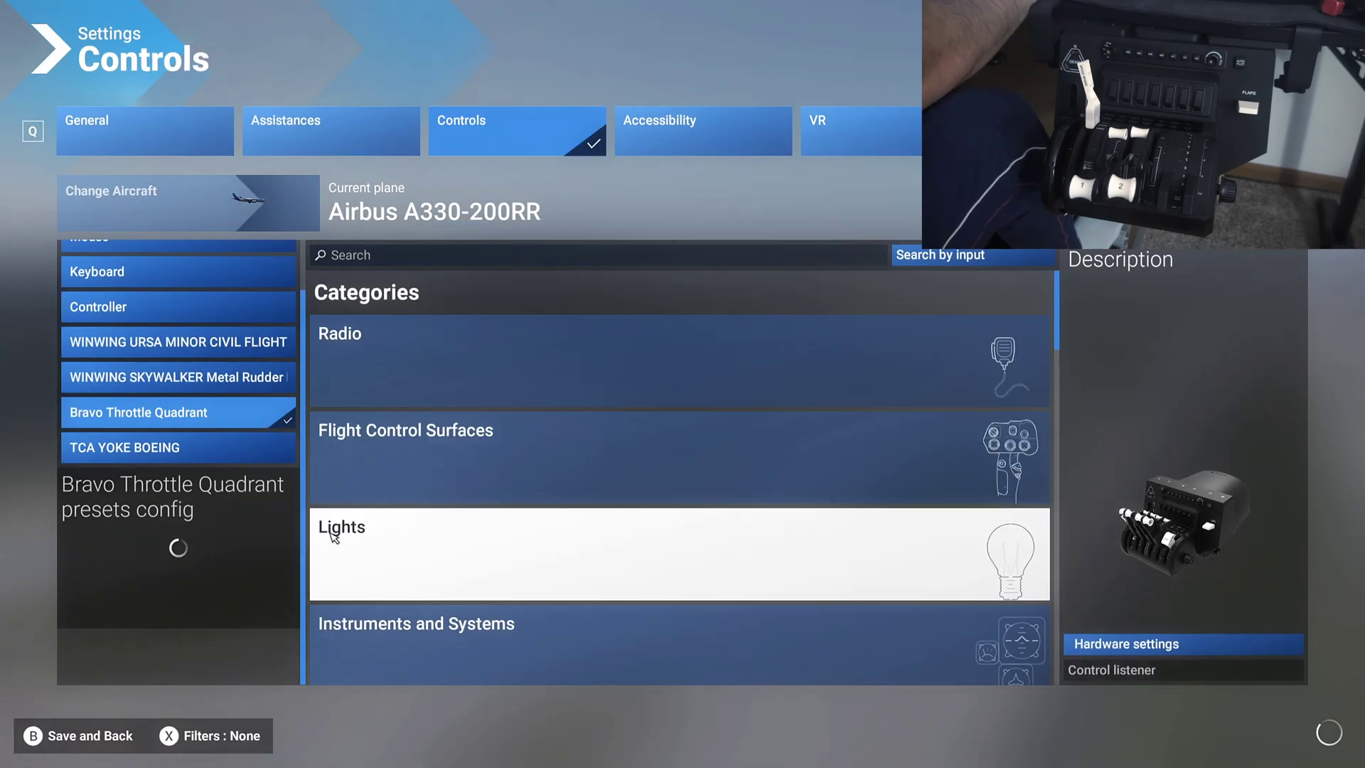
# Delete the assigned control from Throttle Axis in the Throttle group of Power Management.
pyautogui.scroll(-3, 462, 469)
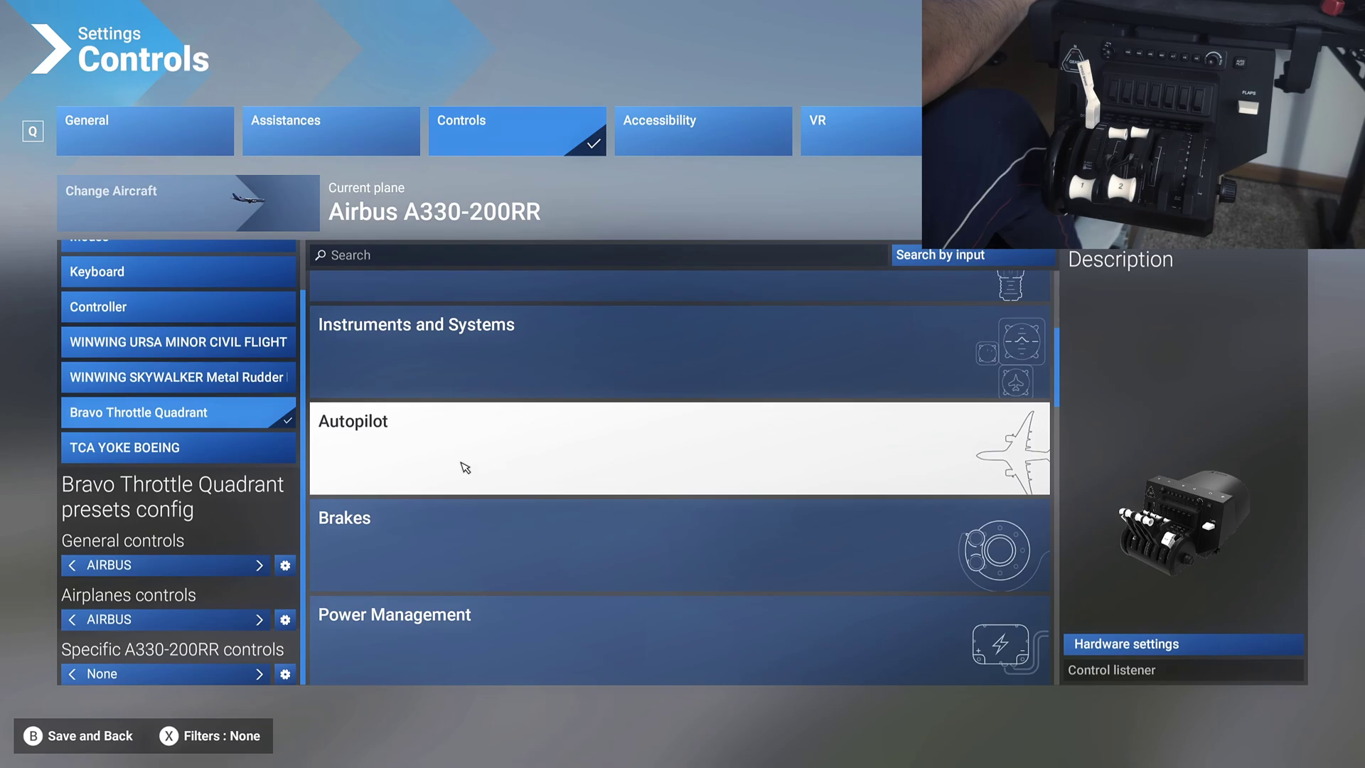
pyautogui.scroll(-1, 489, 535)
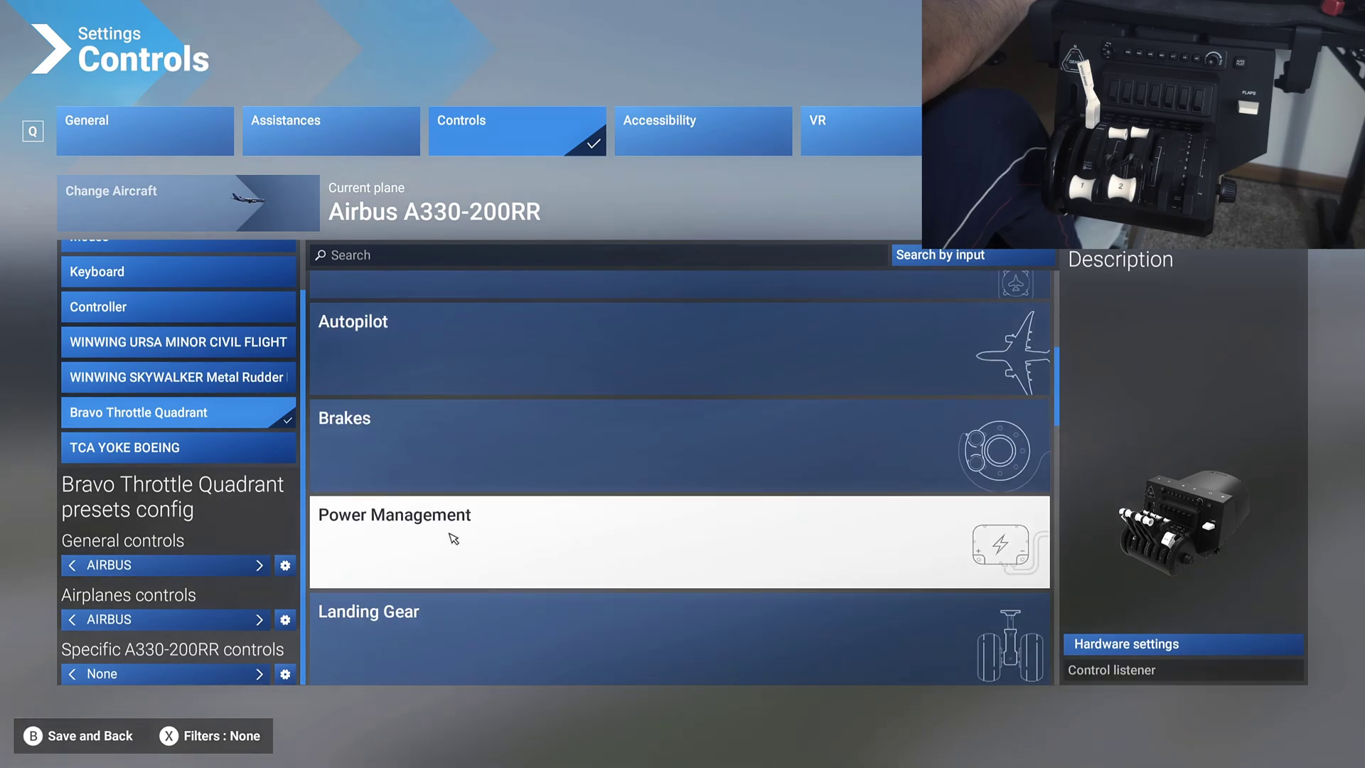
pyautogui.click(452, 538)
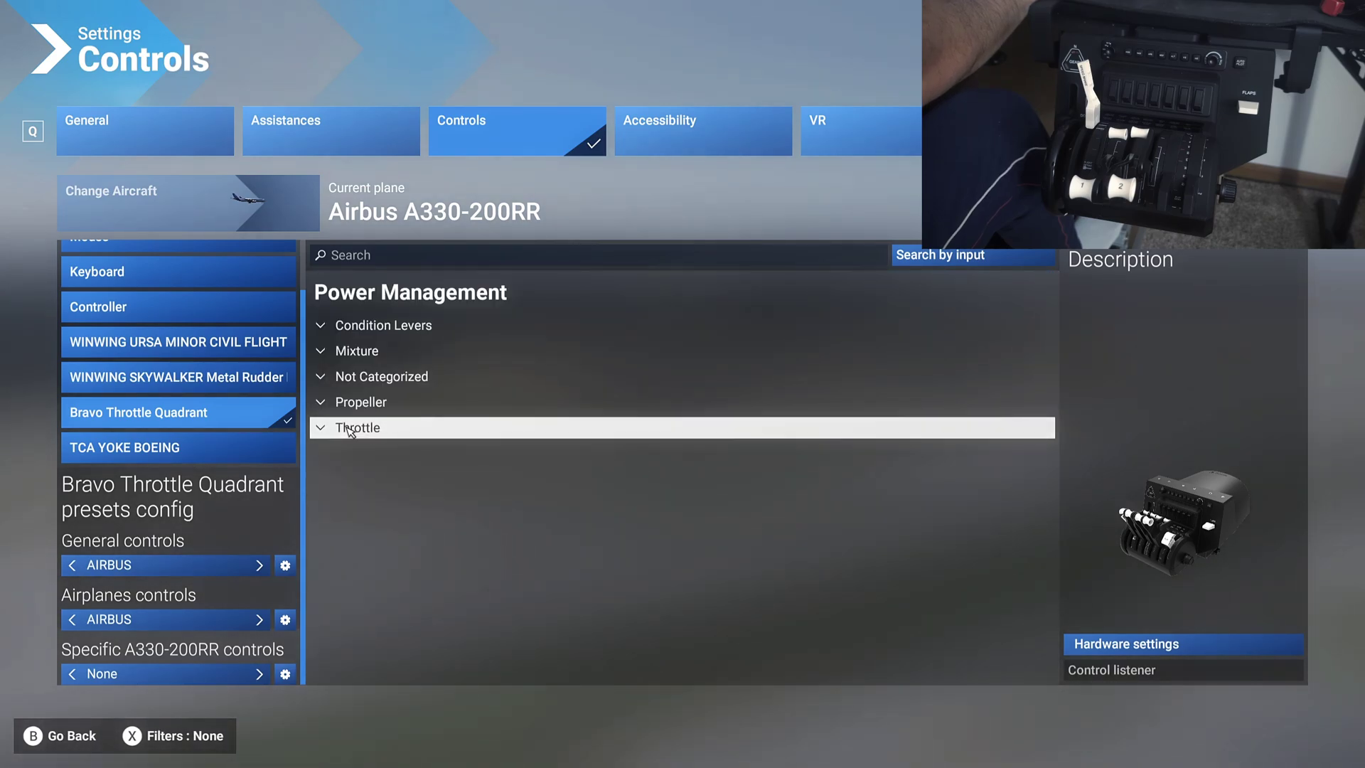
pyautogui.click(348, 430)
pyautogui.scroll(-5, 548, 554)
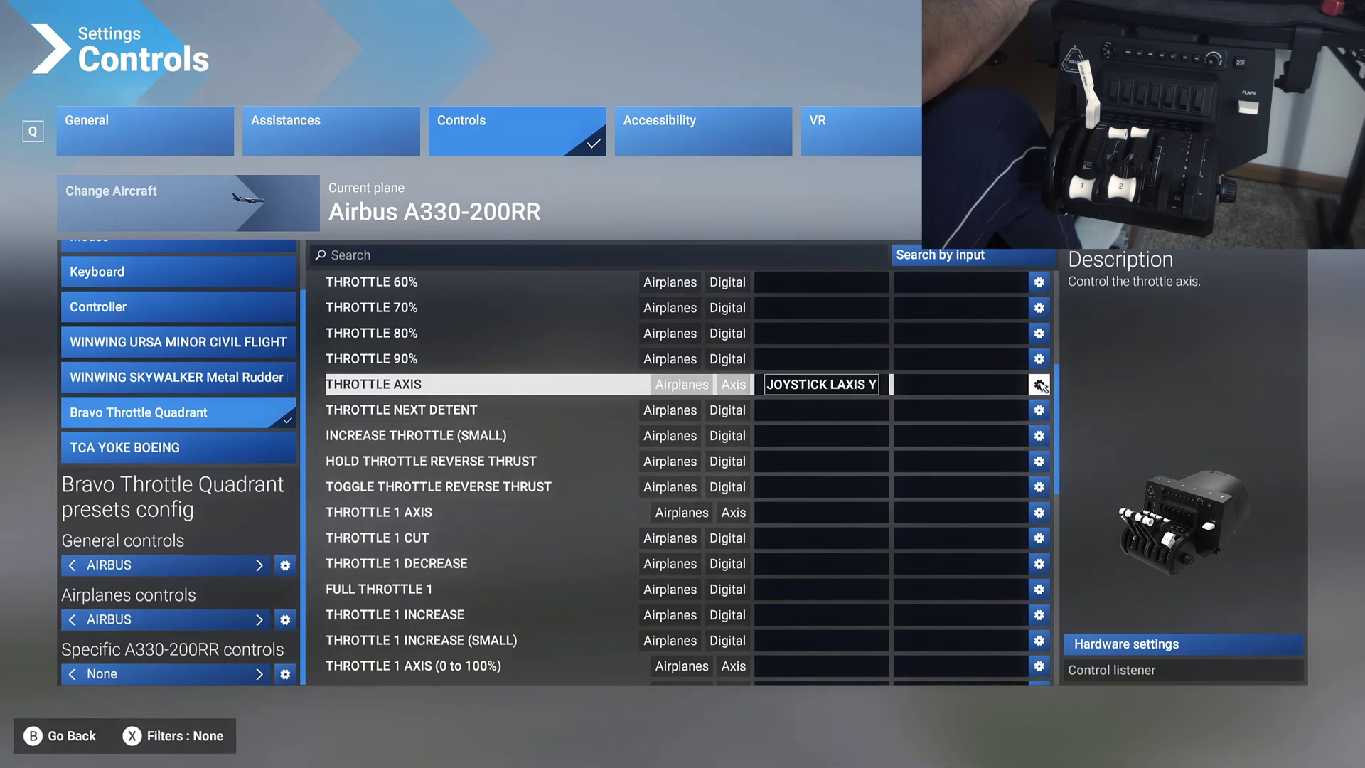
pyautogui.click(1038, 385)
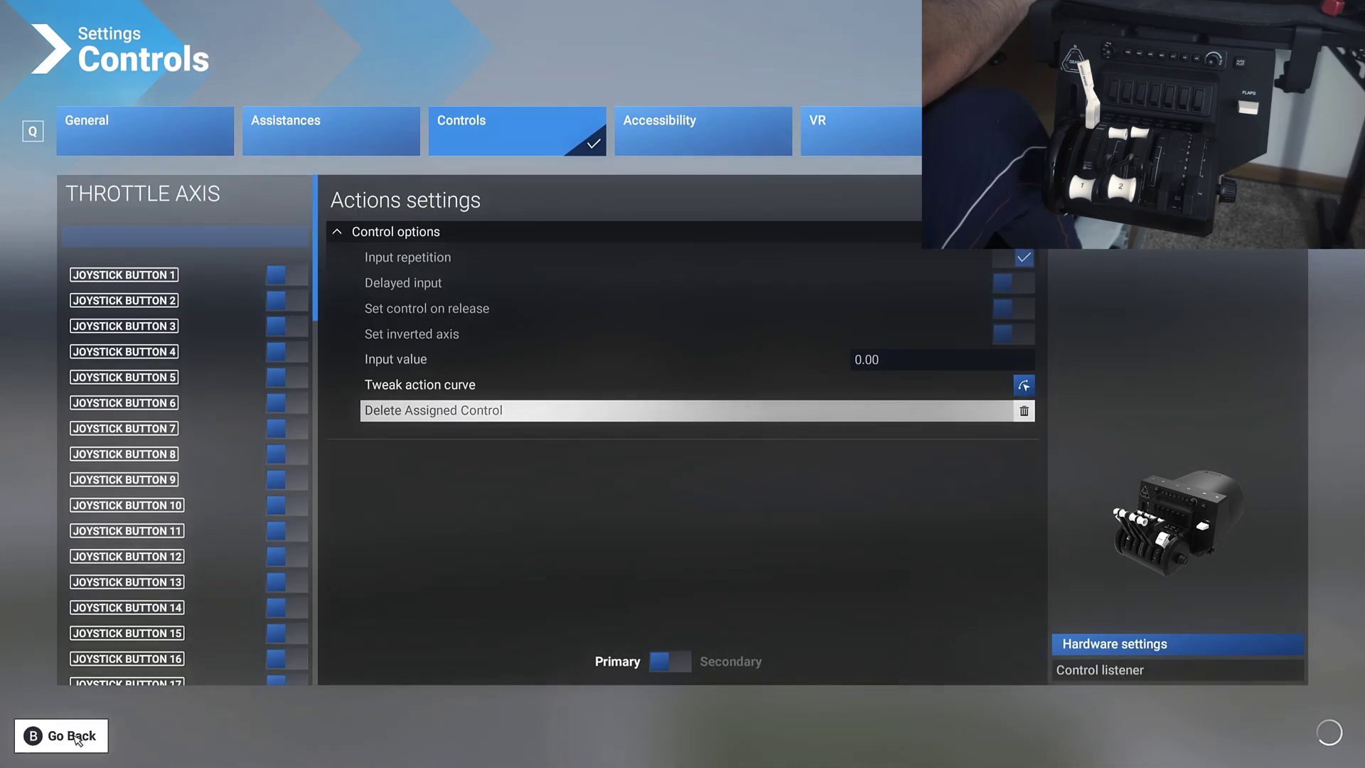
pyautogui.click(76, 739)
# Delete the Joystick Button 24 assignment from the Decrease Throttle action.
pyautogui.scroll(-10, 612, 557)
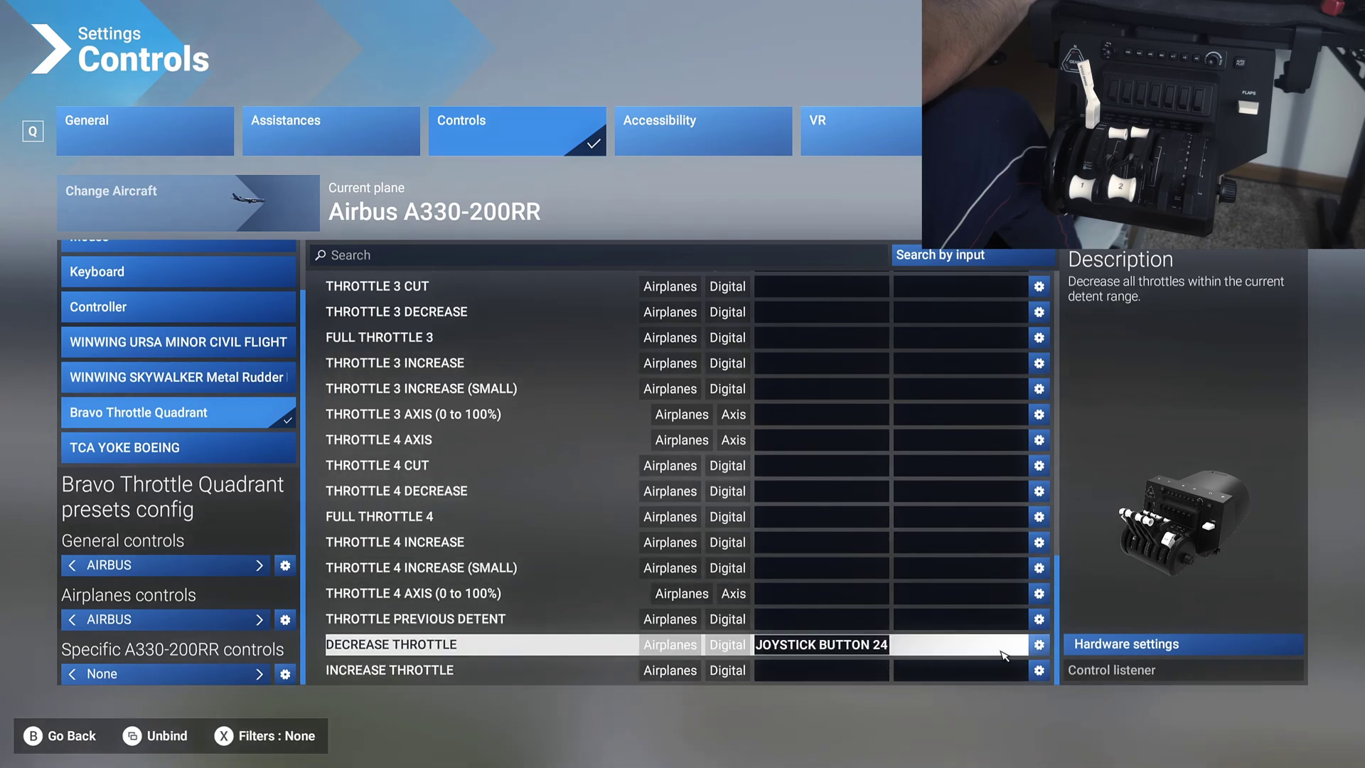
pyautogui.click(1038, 644)
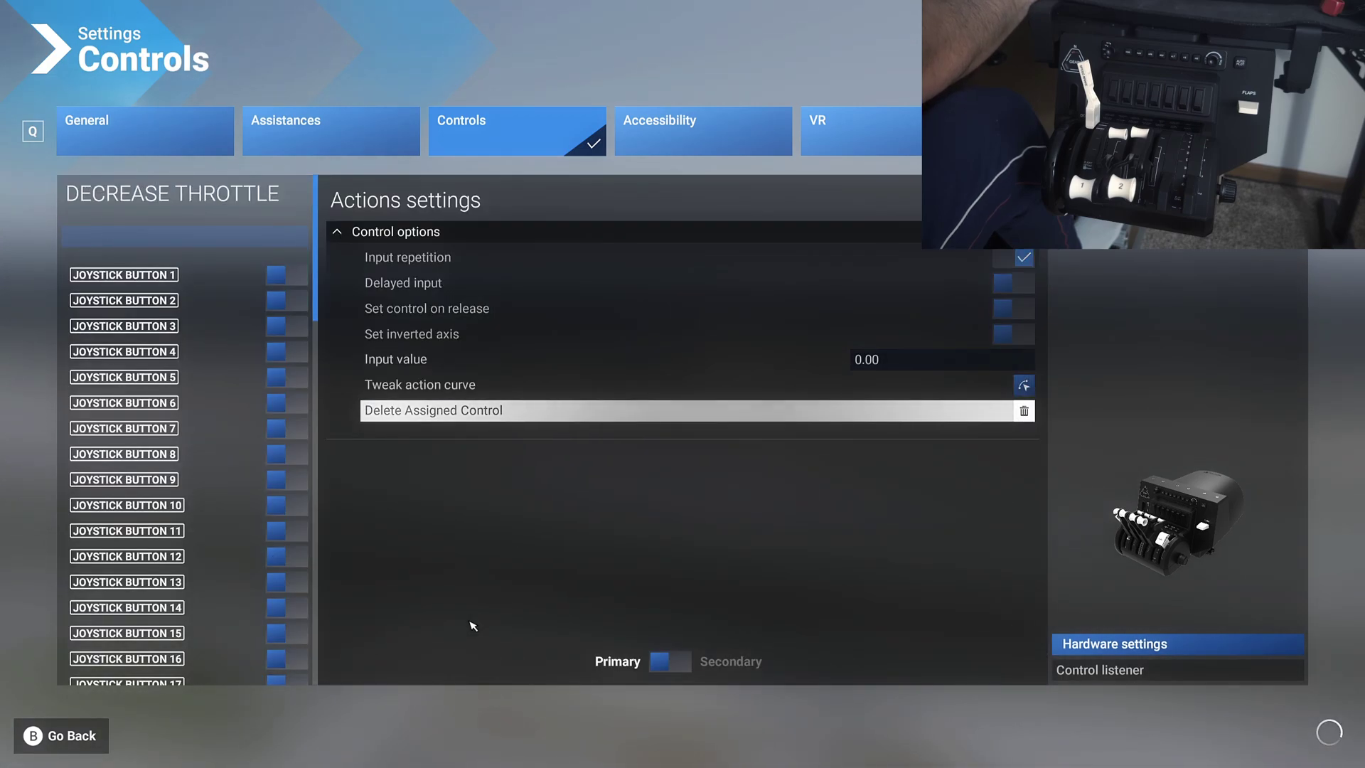
pyautogui.press('Escape')
# Bind the two throttle levers' joystick R axes to Throttle 1 Axis (0 to 100%) and Throttle 2 Axis (0 to 100%), using RAxis Z for Throttle 1.
pyautogui.scroll(10, 600, 597)
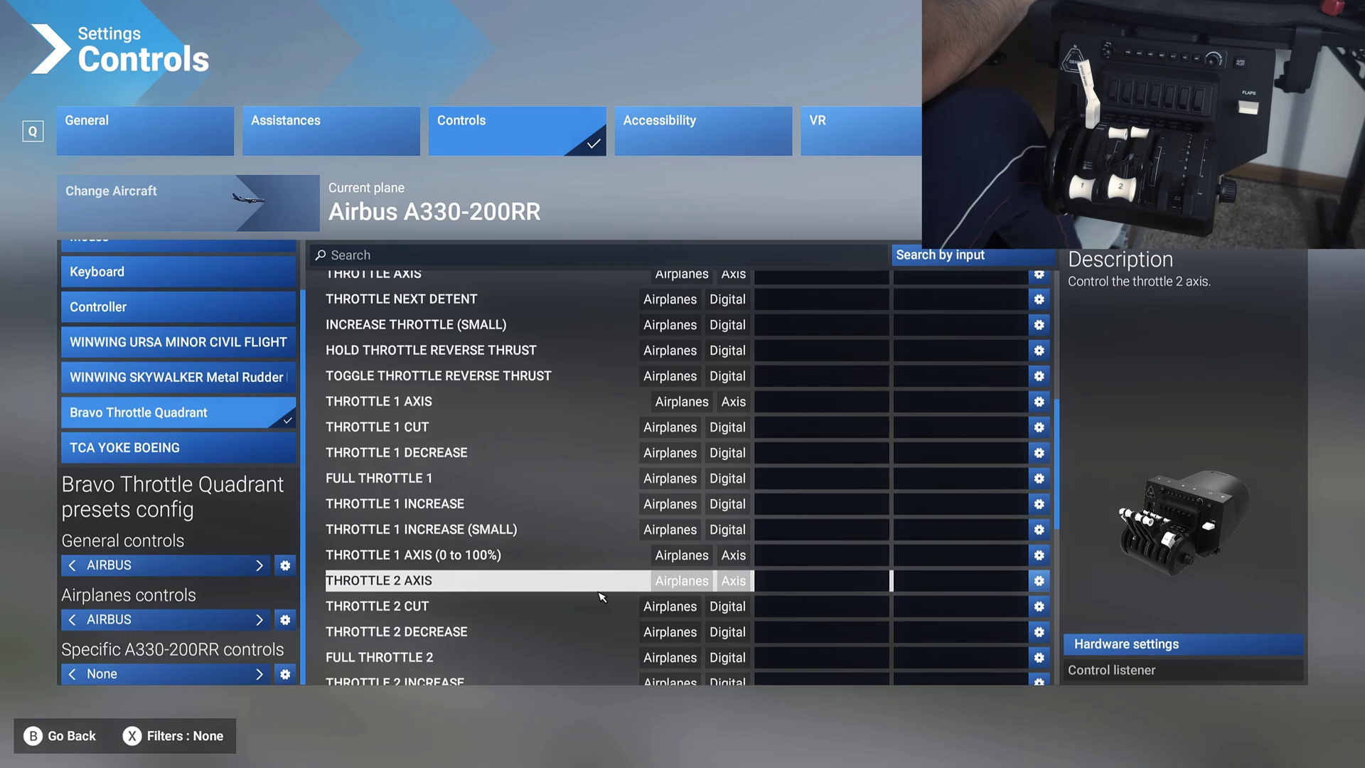
pyautogui.scroll(4, 601, 597)
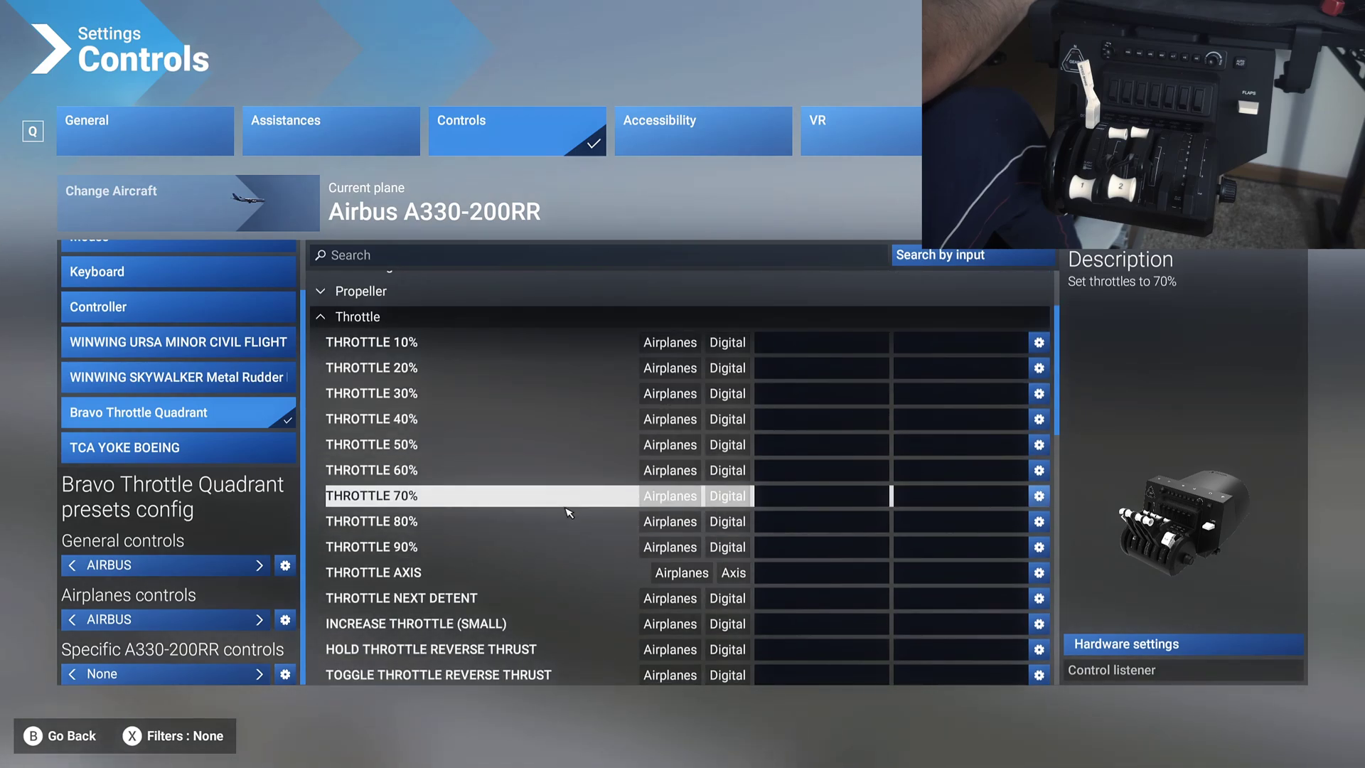
pyautogui.scroll(-5, 625, 469)
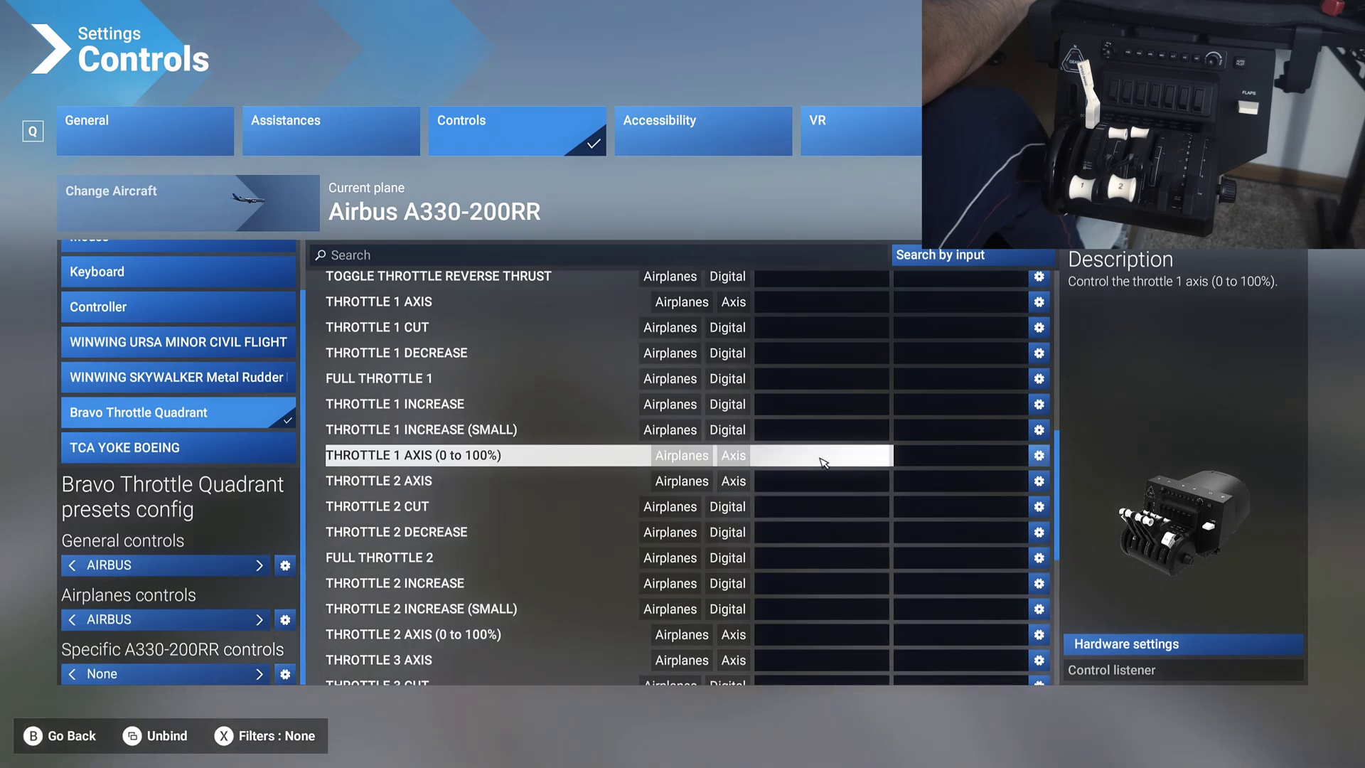
pyautogui.click(822, 462)
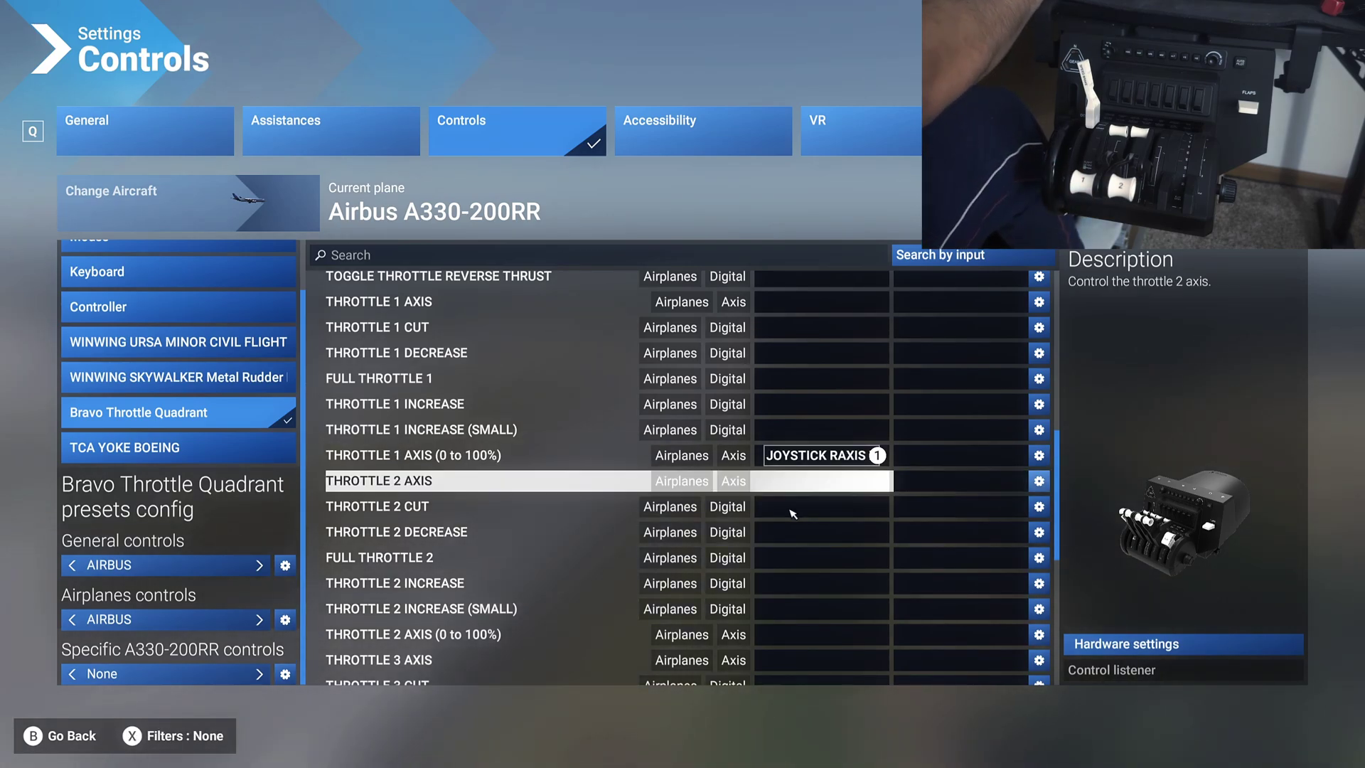
pyautogui.scroll(-2, 781, 554)
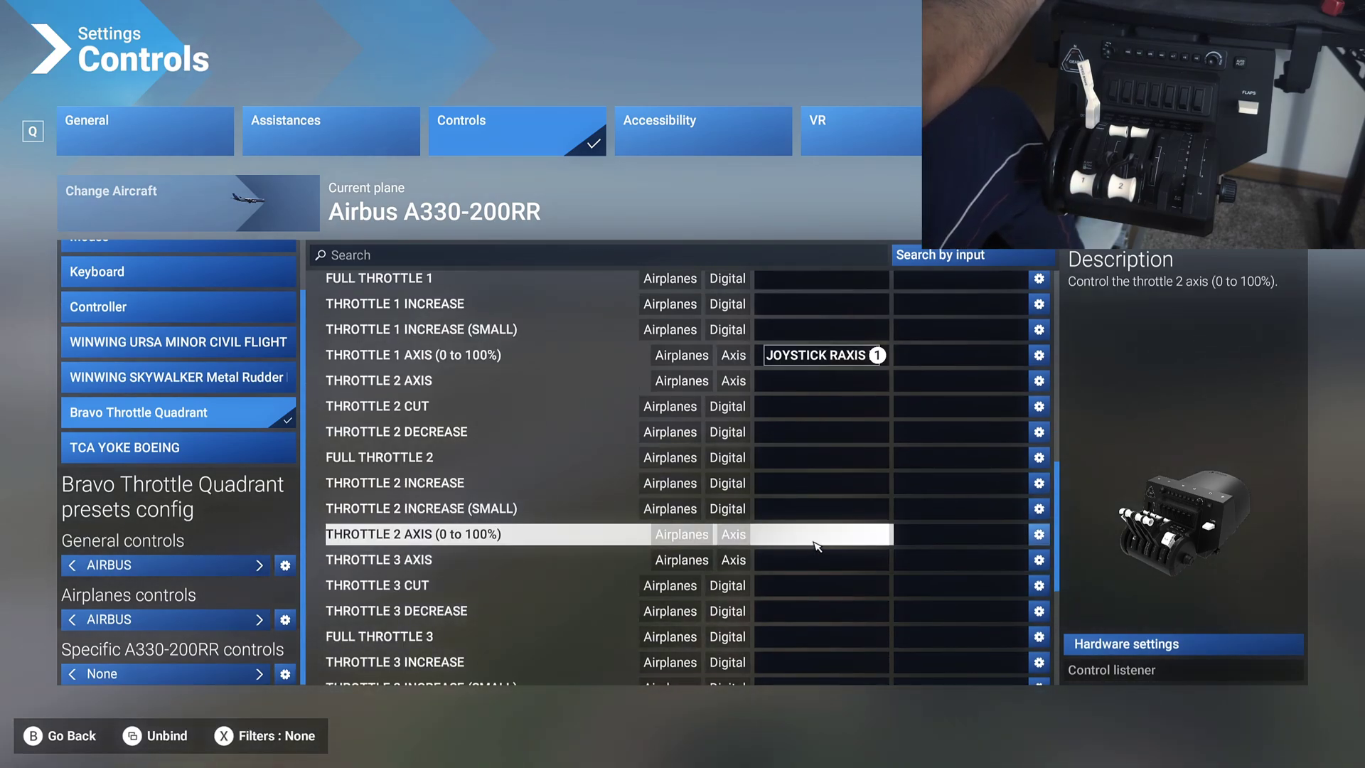
pyautogui.click(816, 546)
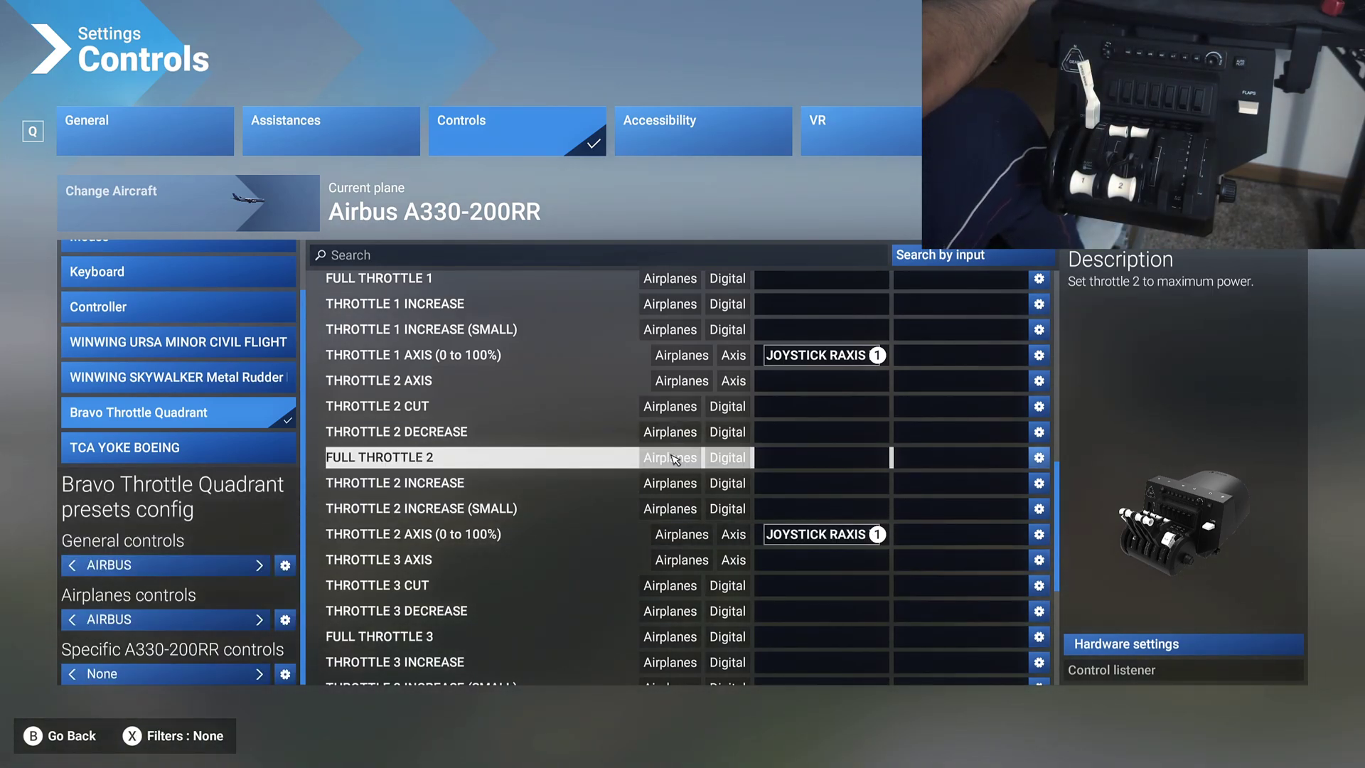
# Bind Joystick Button 26 to Throttle 1 Decrease and Joystick Button 27 to Throttle 2 Decrease.
pyautogui.moveTo(1061, 502); pyautogui.dragTo(1064, 470)
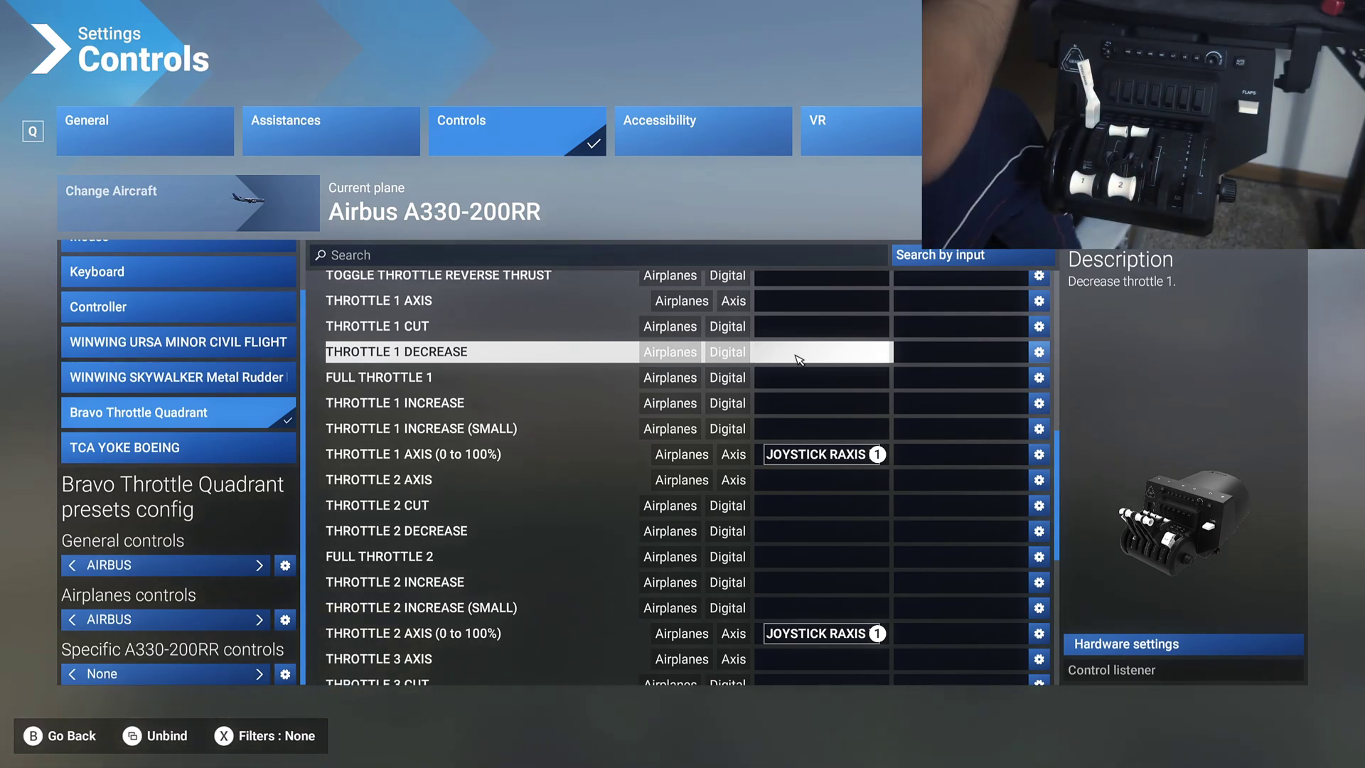
pyautogui.click(801, 352)
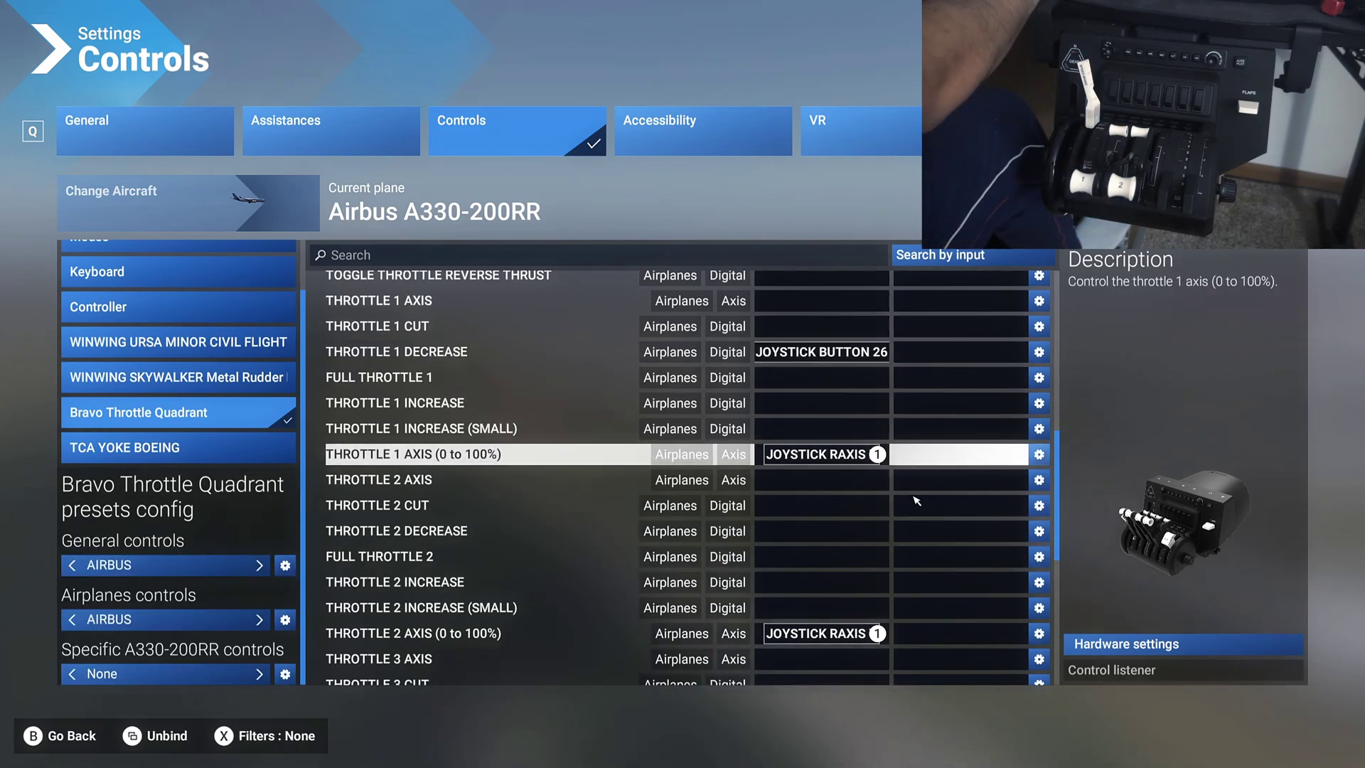
pyautogui.click(849, 533)
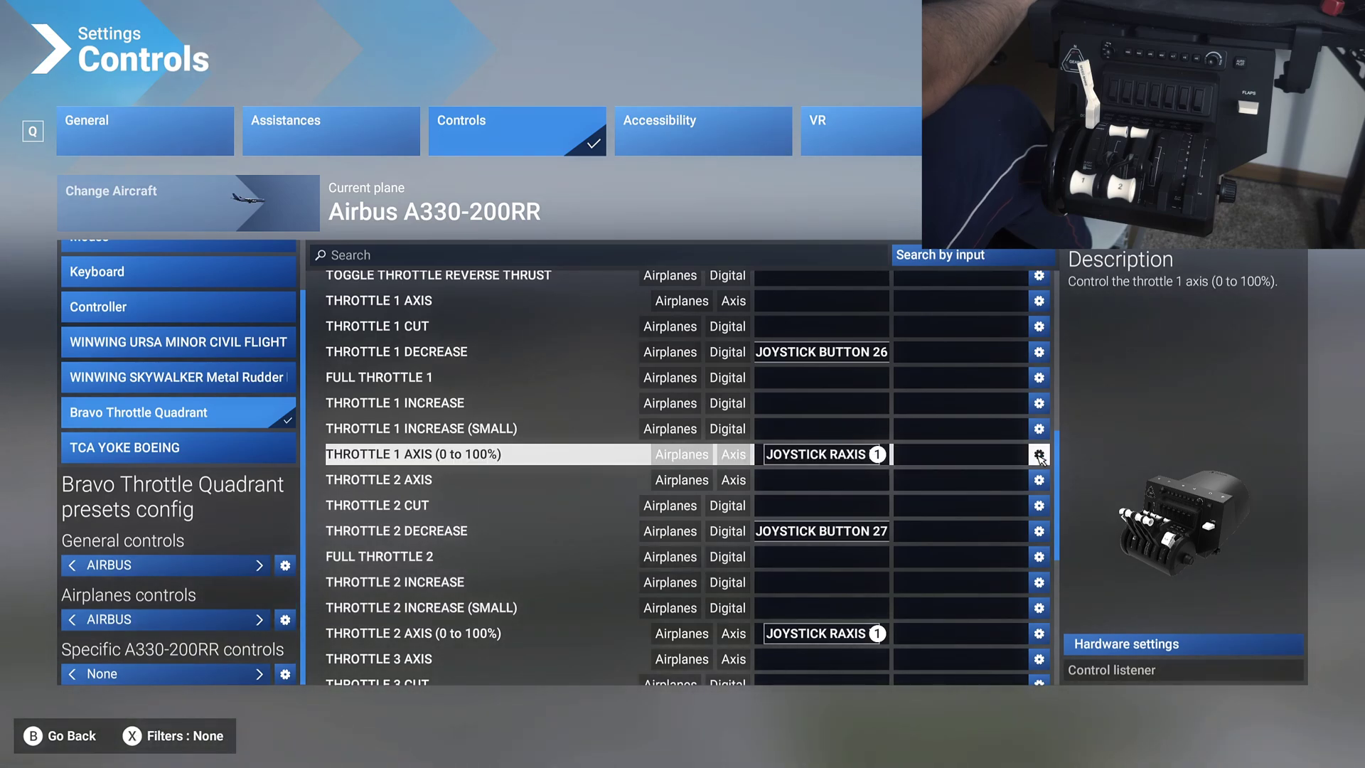
# Inspect the action settings and conflicts of the Throttle 1 Axis (0 to 100%) binding.
pyautogui.click(1038, 455)
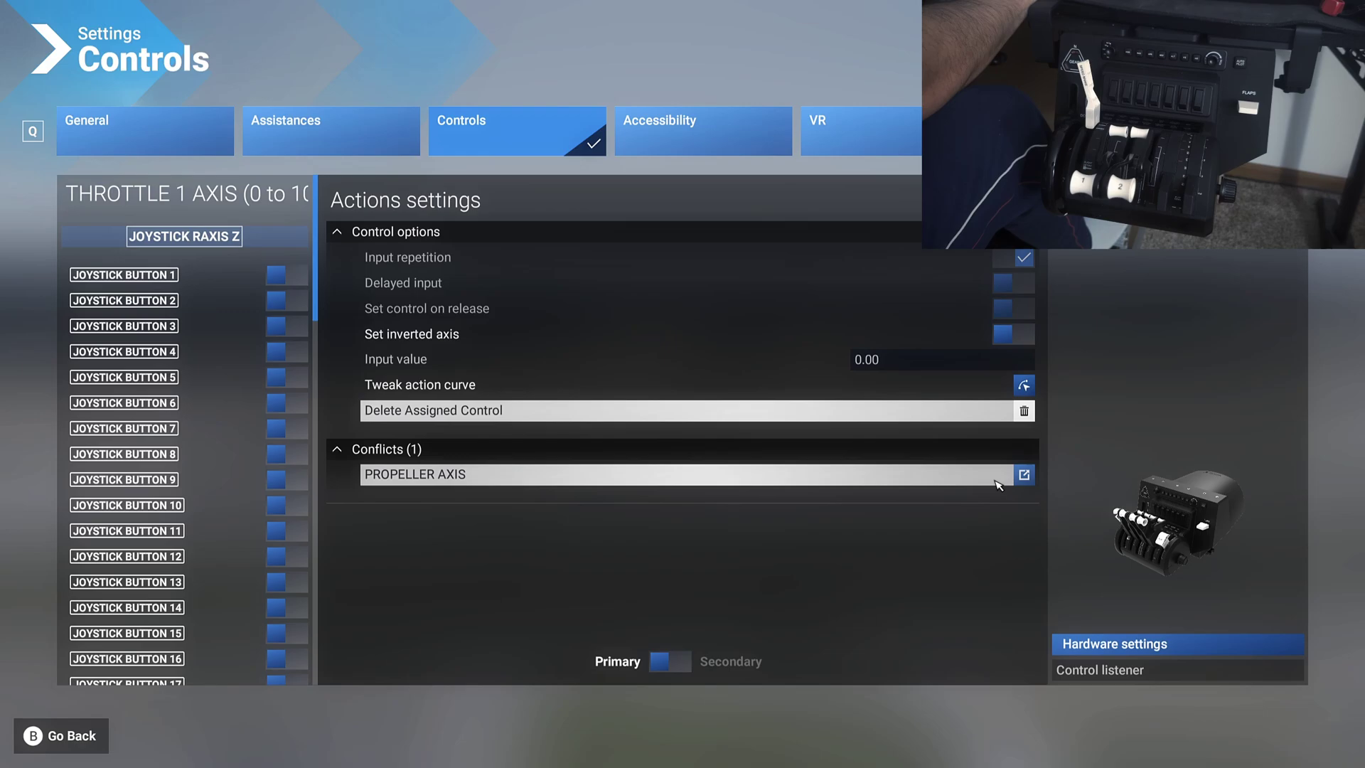
pyautogui.press('Escape')
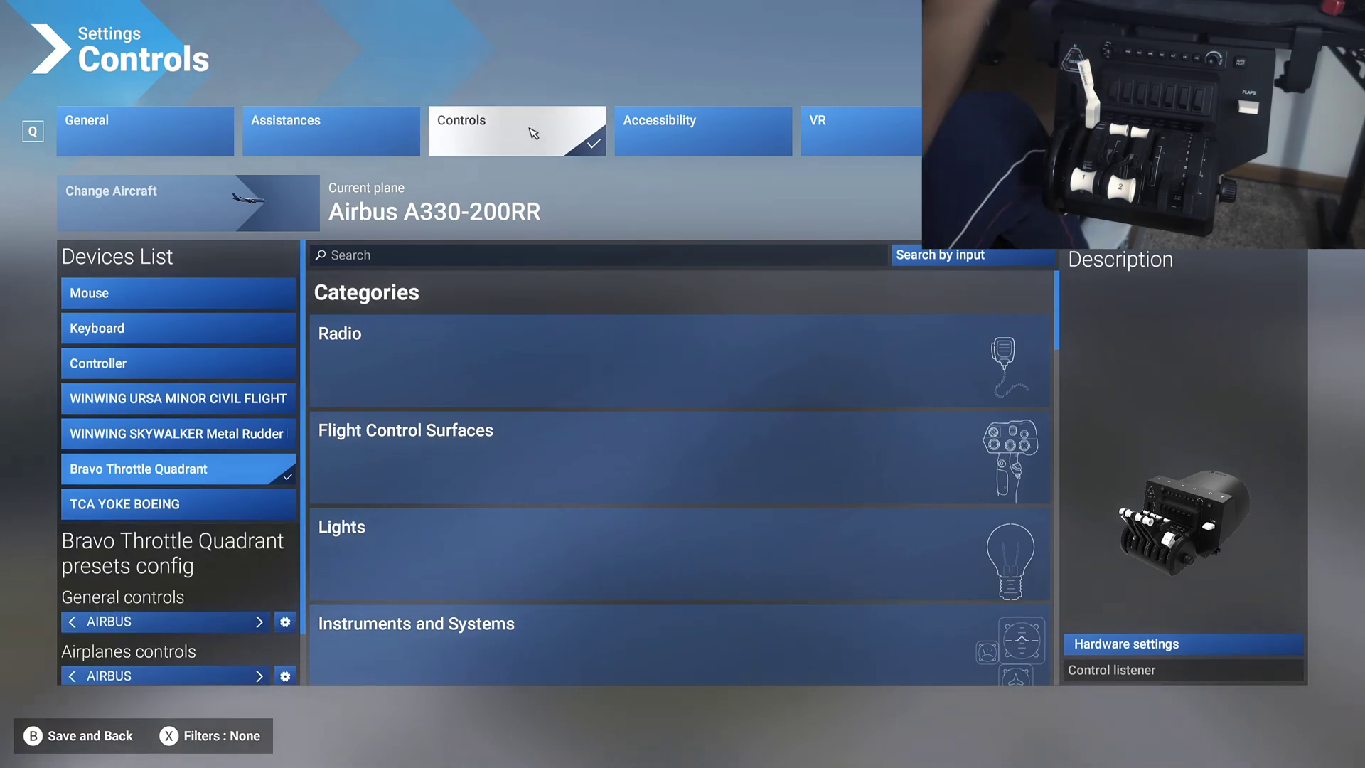
# Search the control actions for "spoiler" and bind Joystick LAxis Y to Spoilers Axis.
pyautogui.scroll(-3, 554, 478)
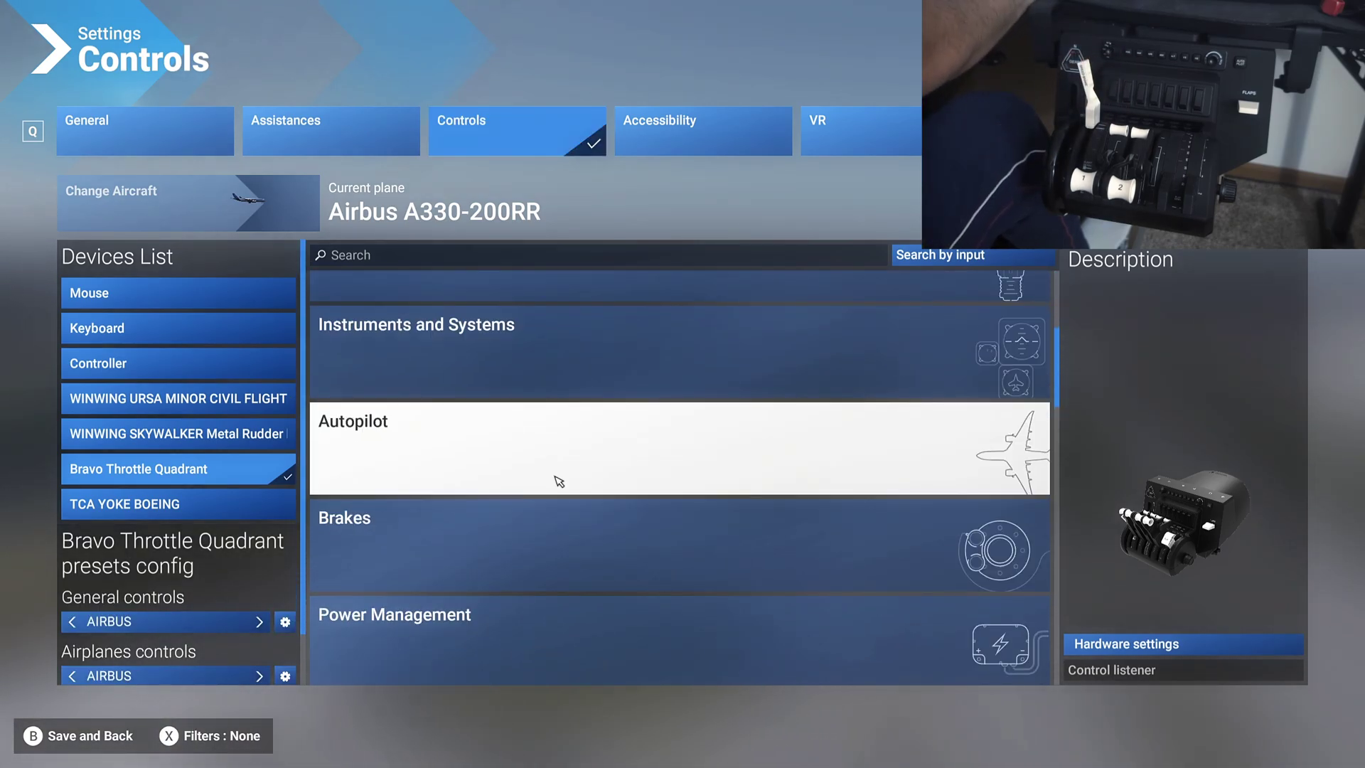
pyautogui.click(453, 260)
pyautogui.write('s')
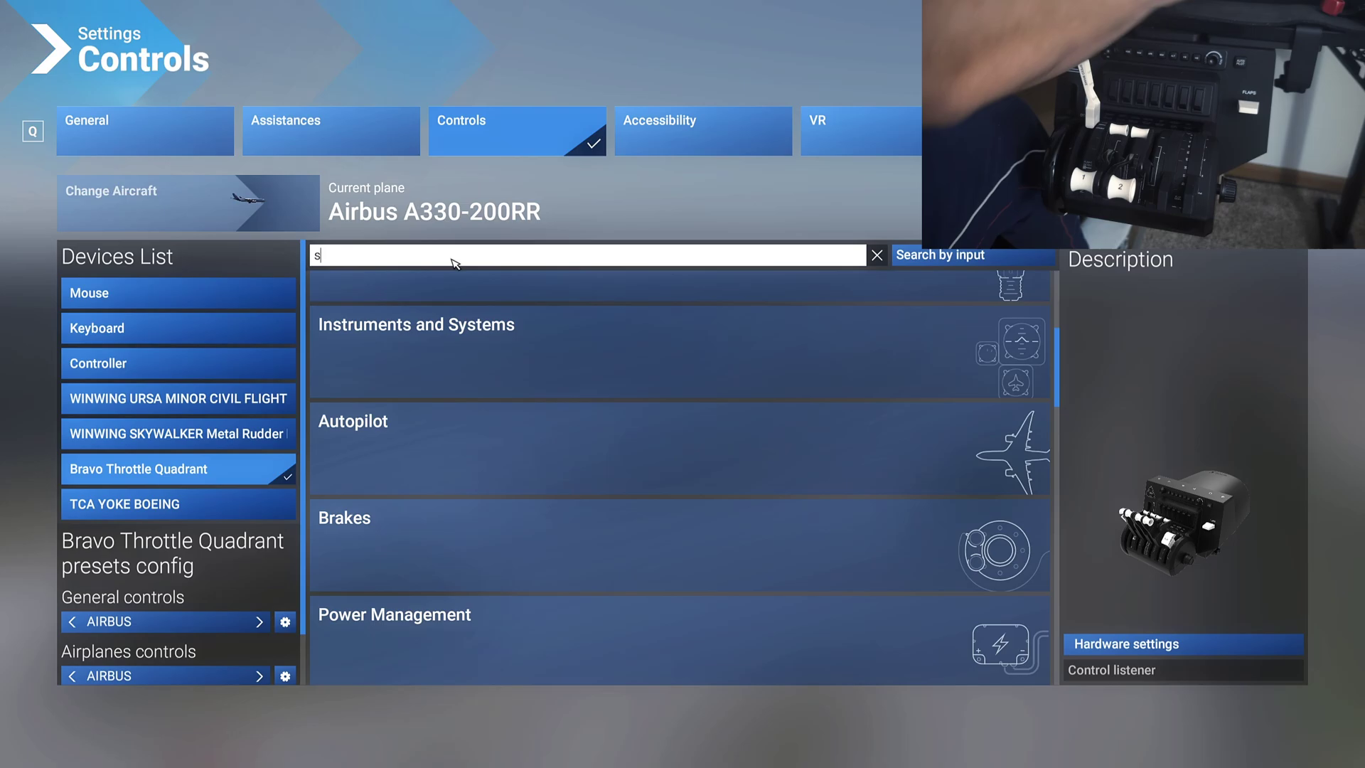
pyautogui.write('poiler')
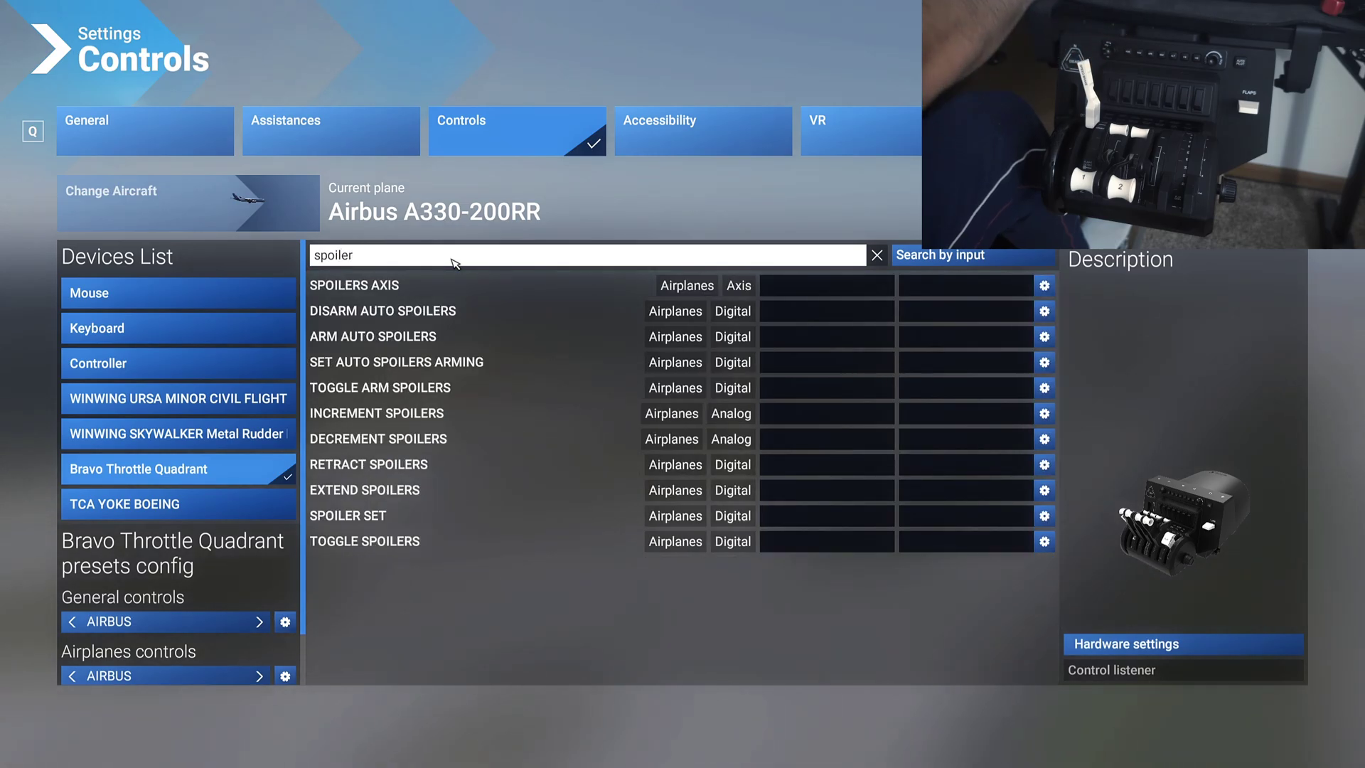
pyautogui.click(814, 291)
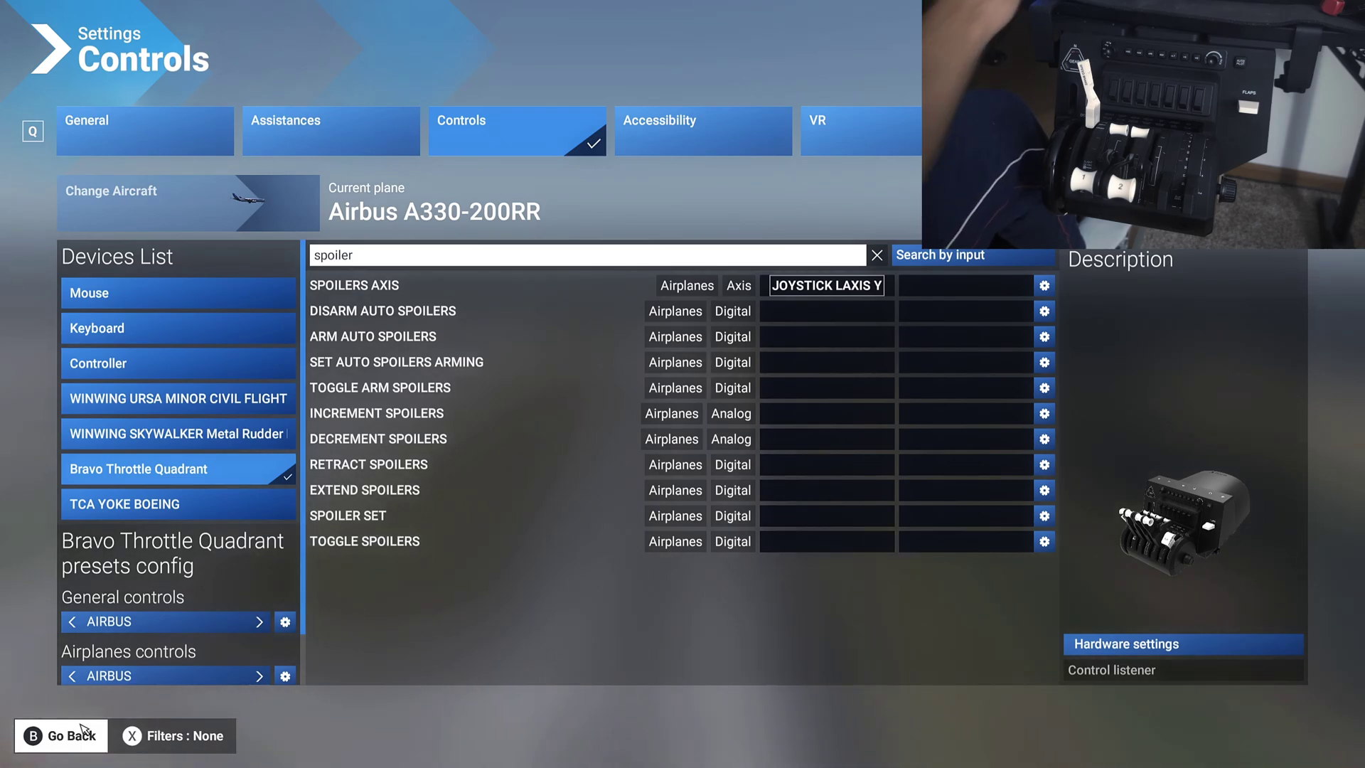
# Search the control actions for "set landing" and delete the Joystick Button 47 control assigned to Set Landing Lights.
pyautogui.click(346, 256)
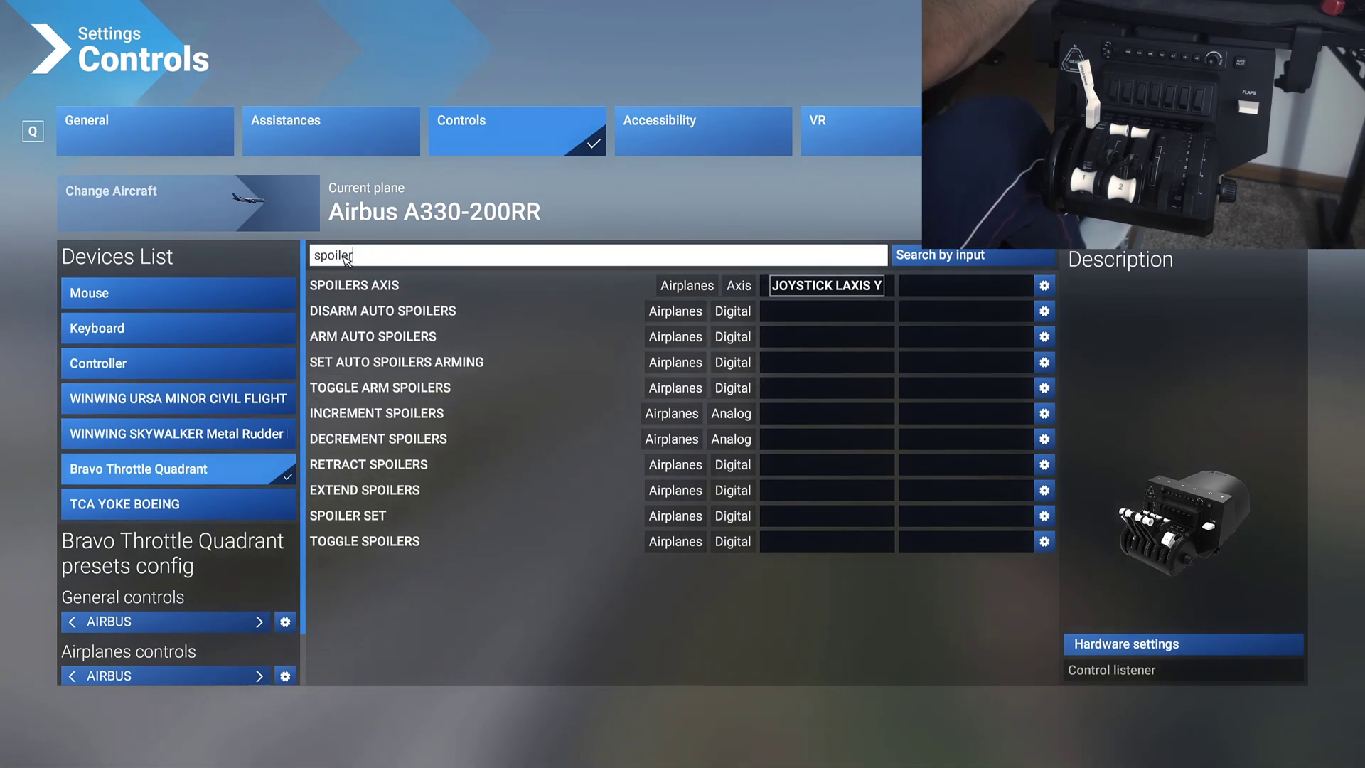
pyautogui.press('BackSpace')
pyautogui.press('BackSpace')
pyautogui.press('BackSpace')
pyautogui.press('BackSpace')
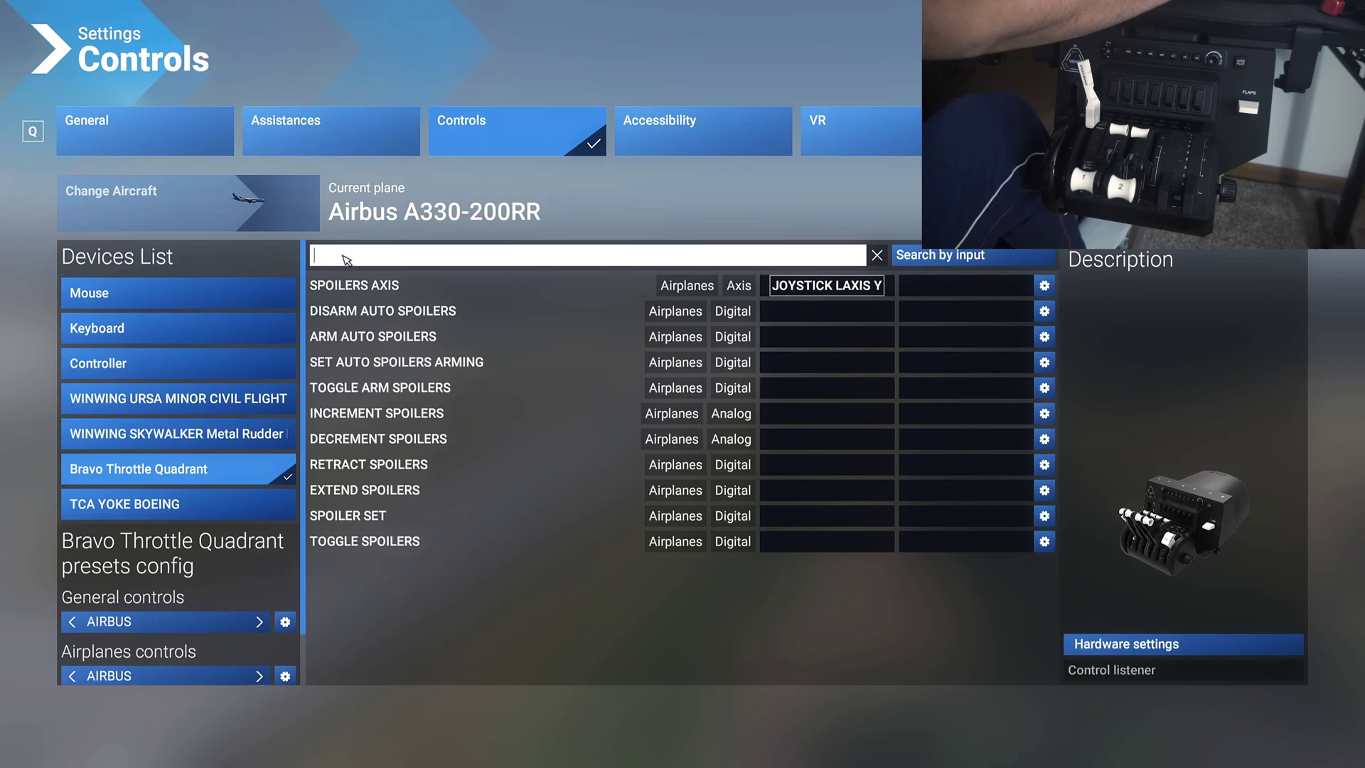
pyautogui.press('BackSpace')
pyautogui.press('BackSpace')
pyautogui.write('et ')
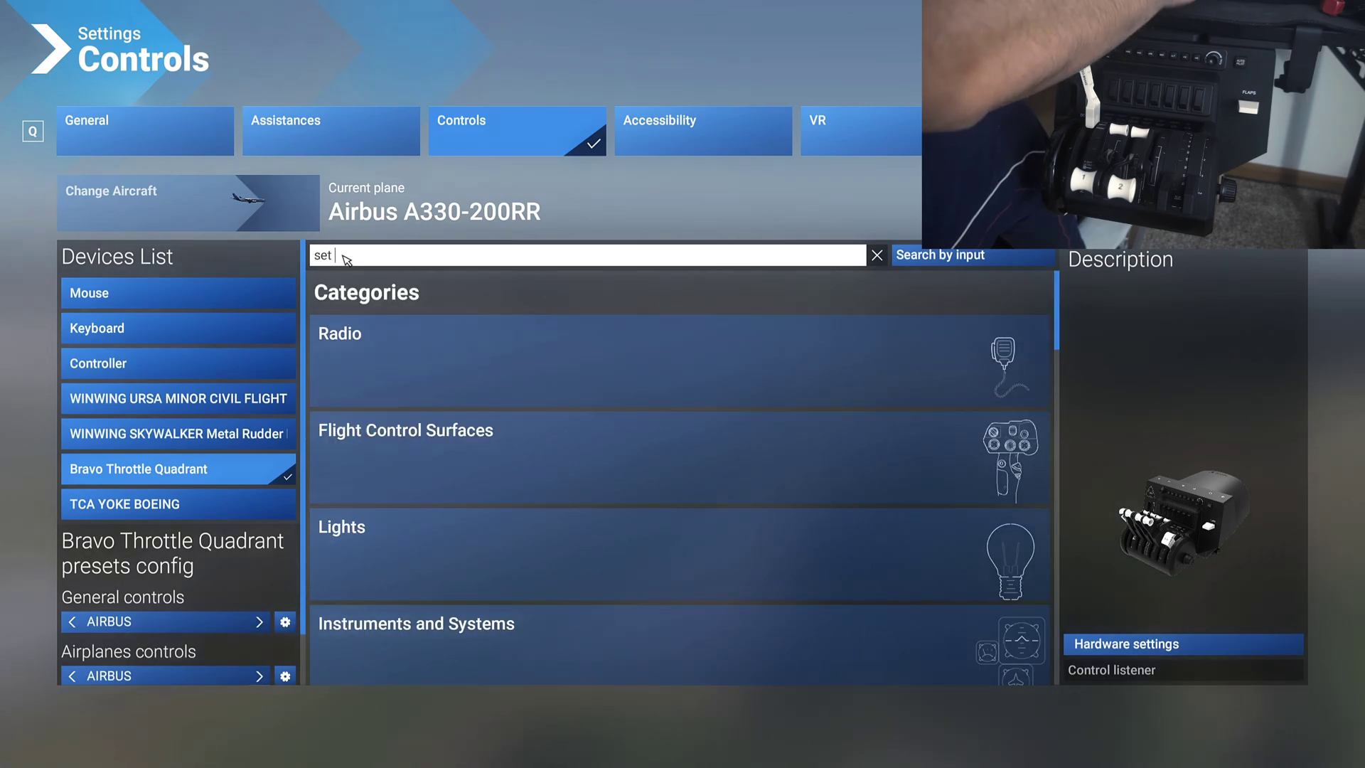
pyautogui.write('la')
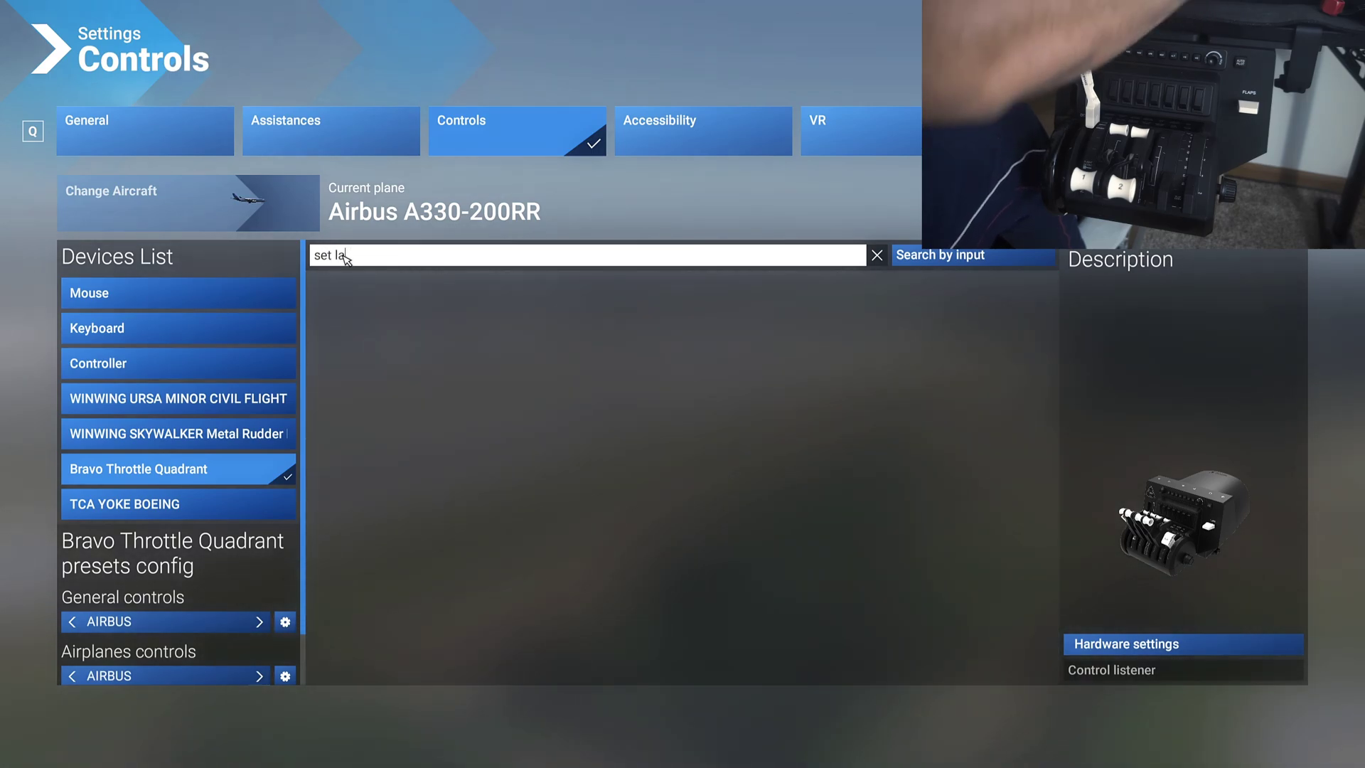
pyautogui.write('nding')
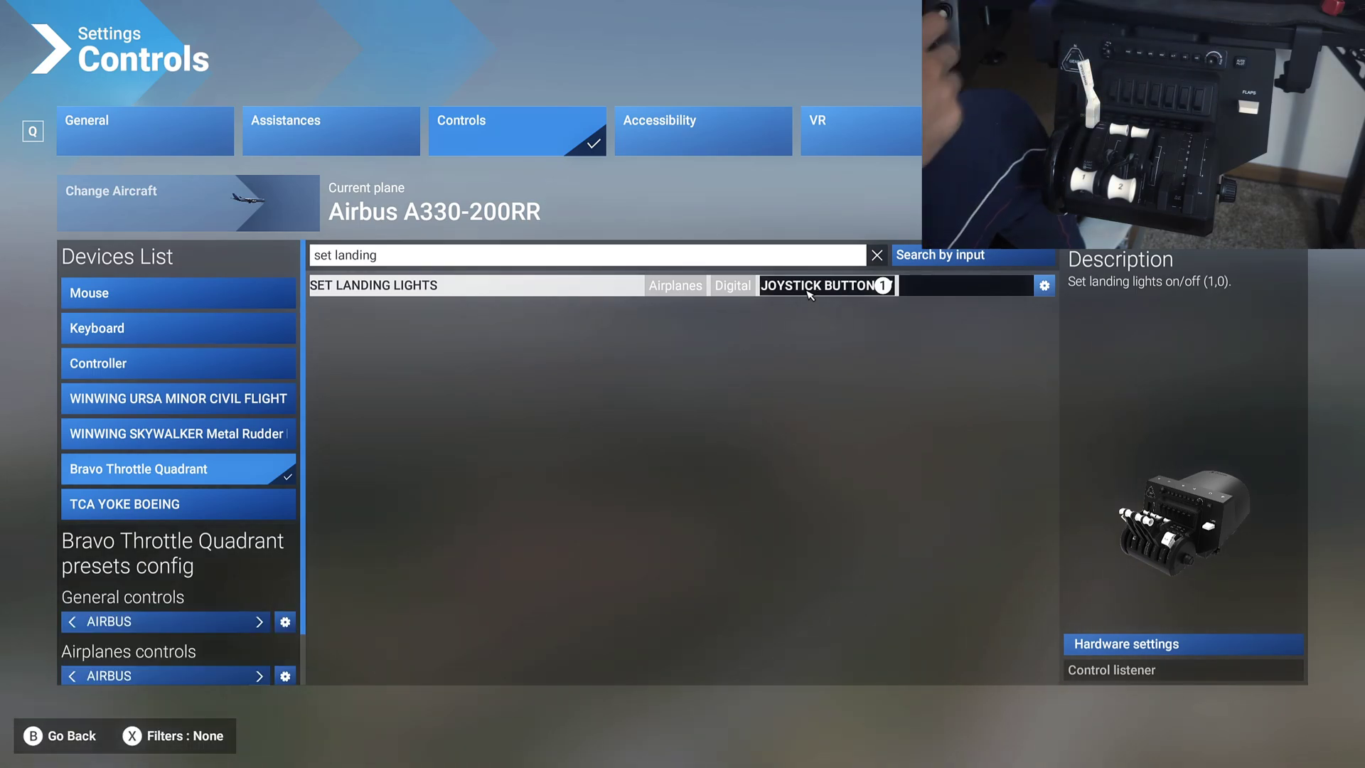
pyautogui.click(1044, 287)
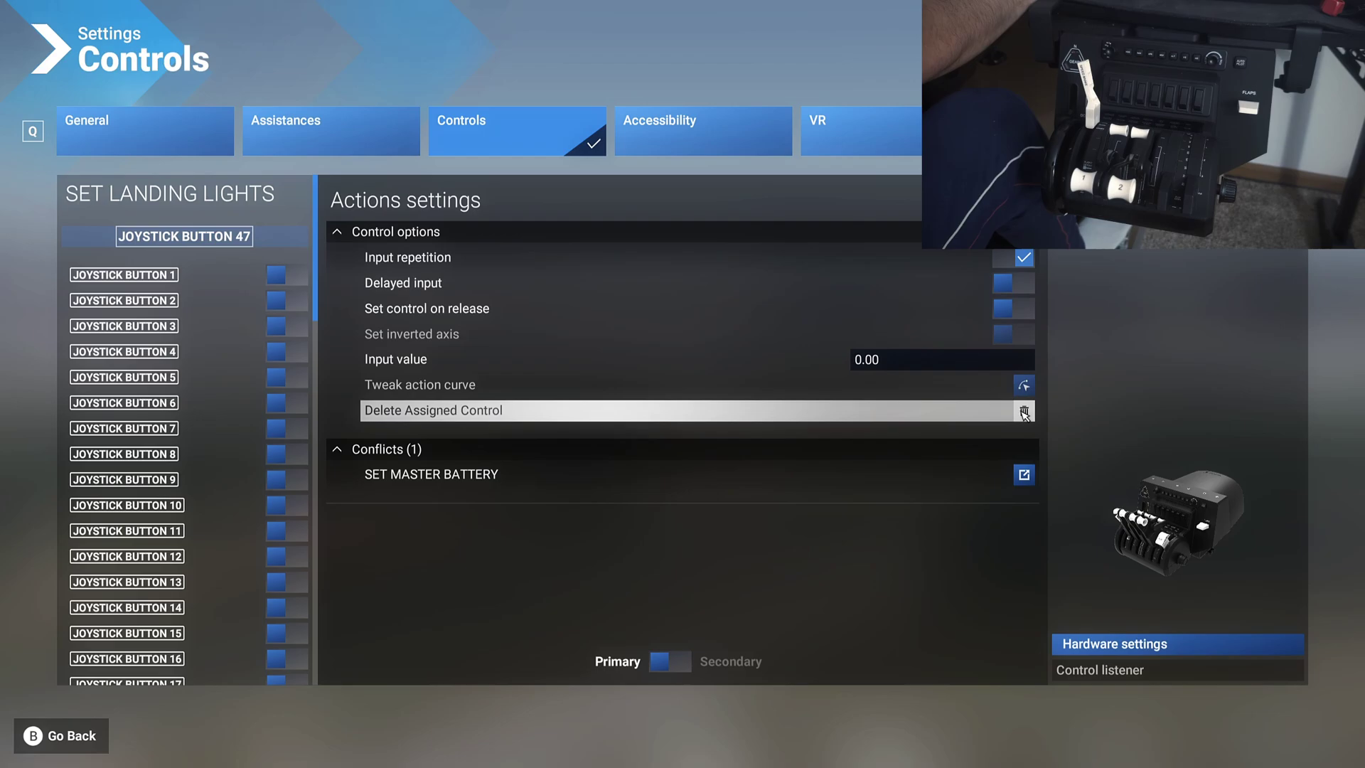
pyautogui.click(1024, 412)
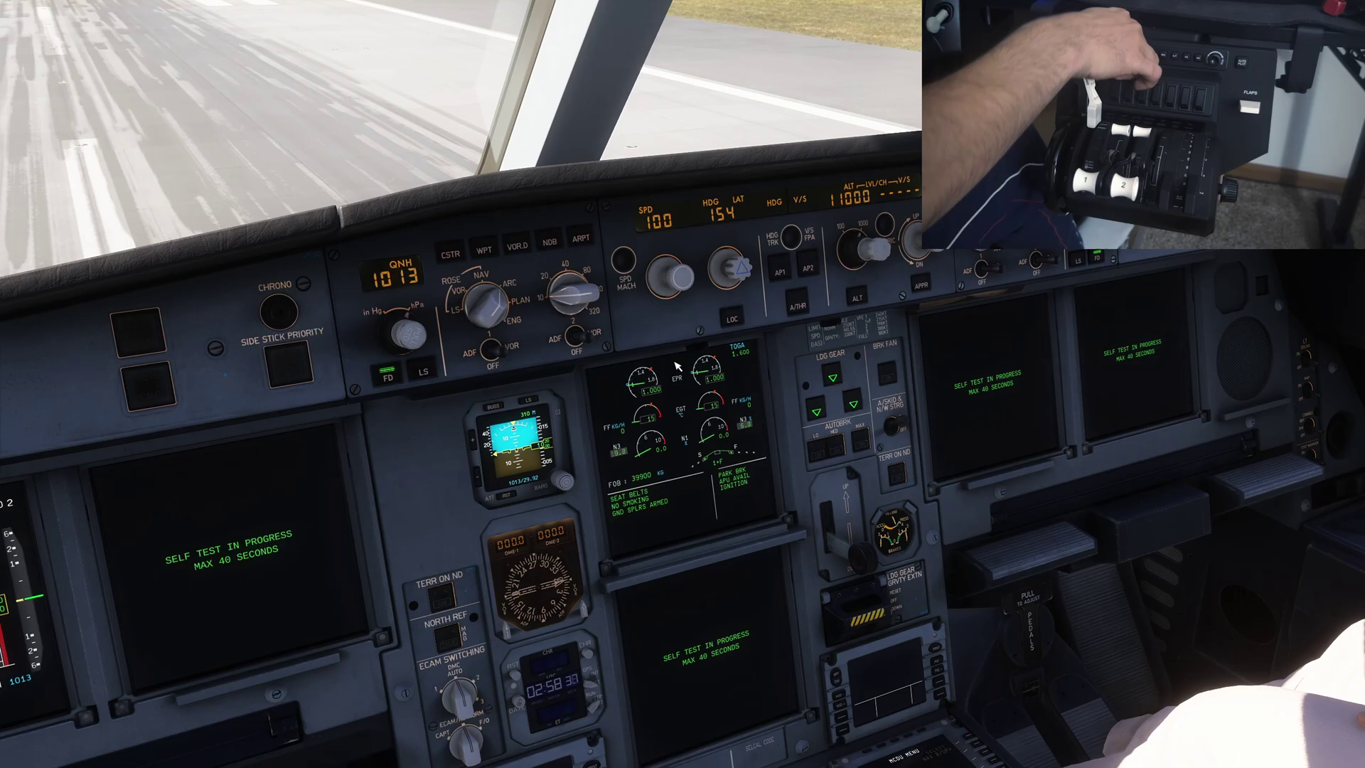
pyautogui.scroll(3, 909, 240)
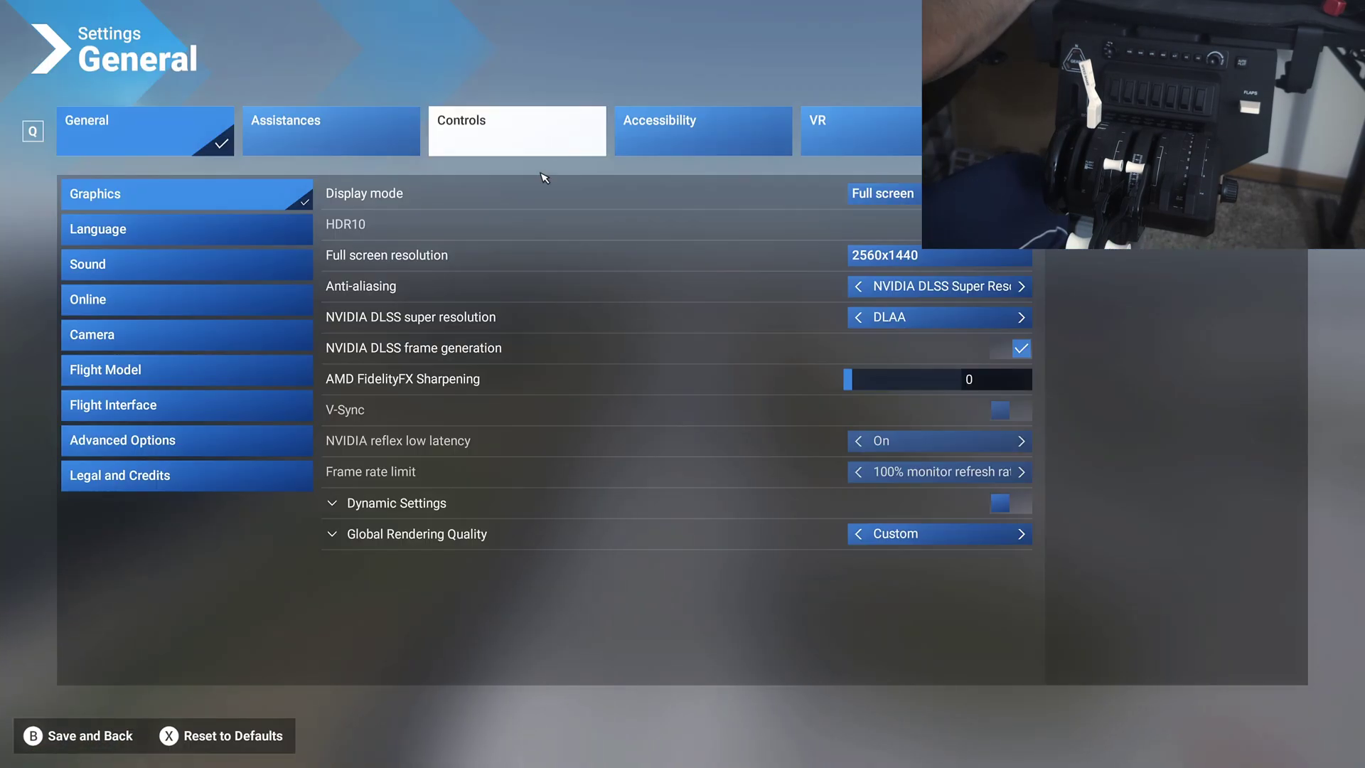
# Examine the Bravo Throttle Quadrant's throttle bindings under Power Management in the control settings, and return to the flight in cockpit view.
pyautogui.click(557, 146)
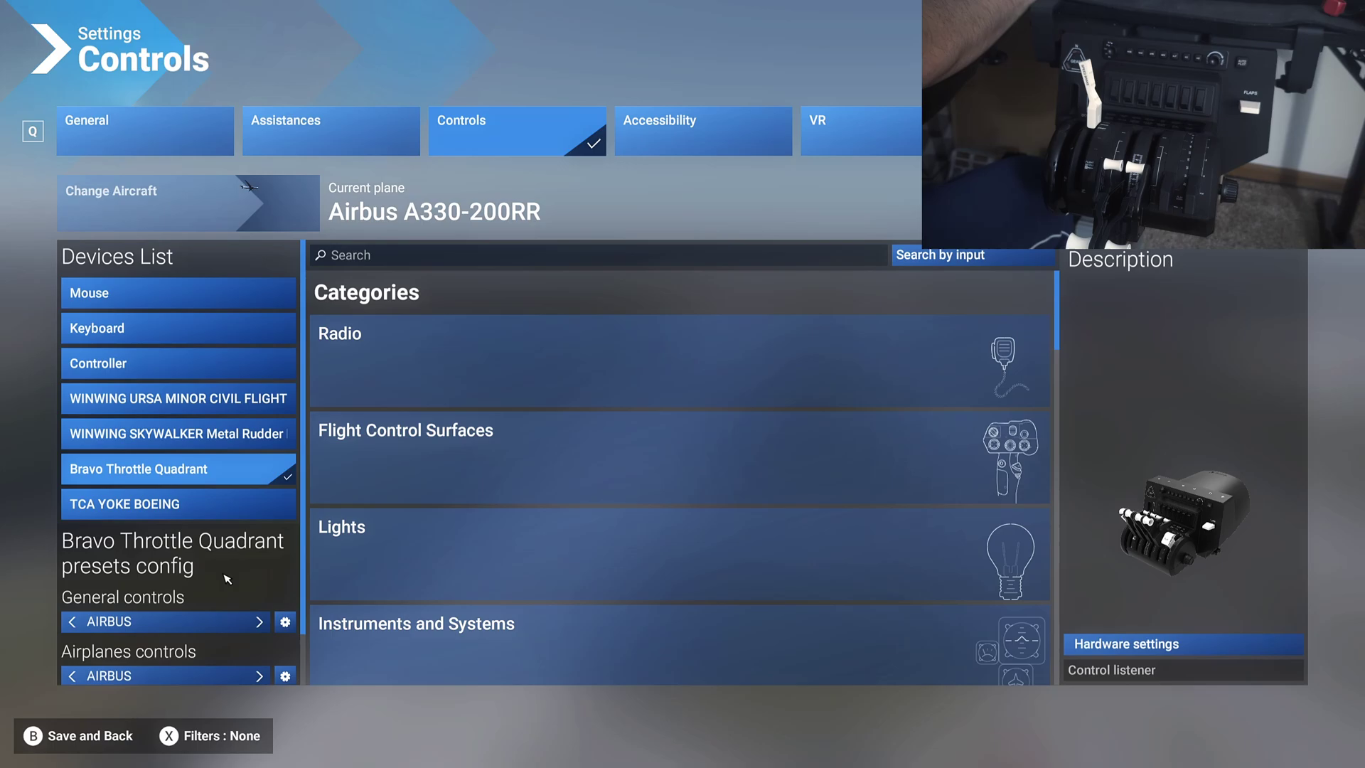
pyautogui.scroll(-1, 185, 626)
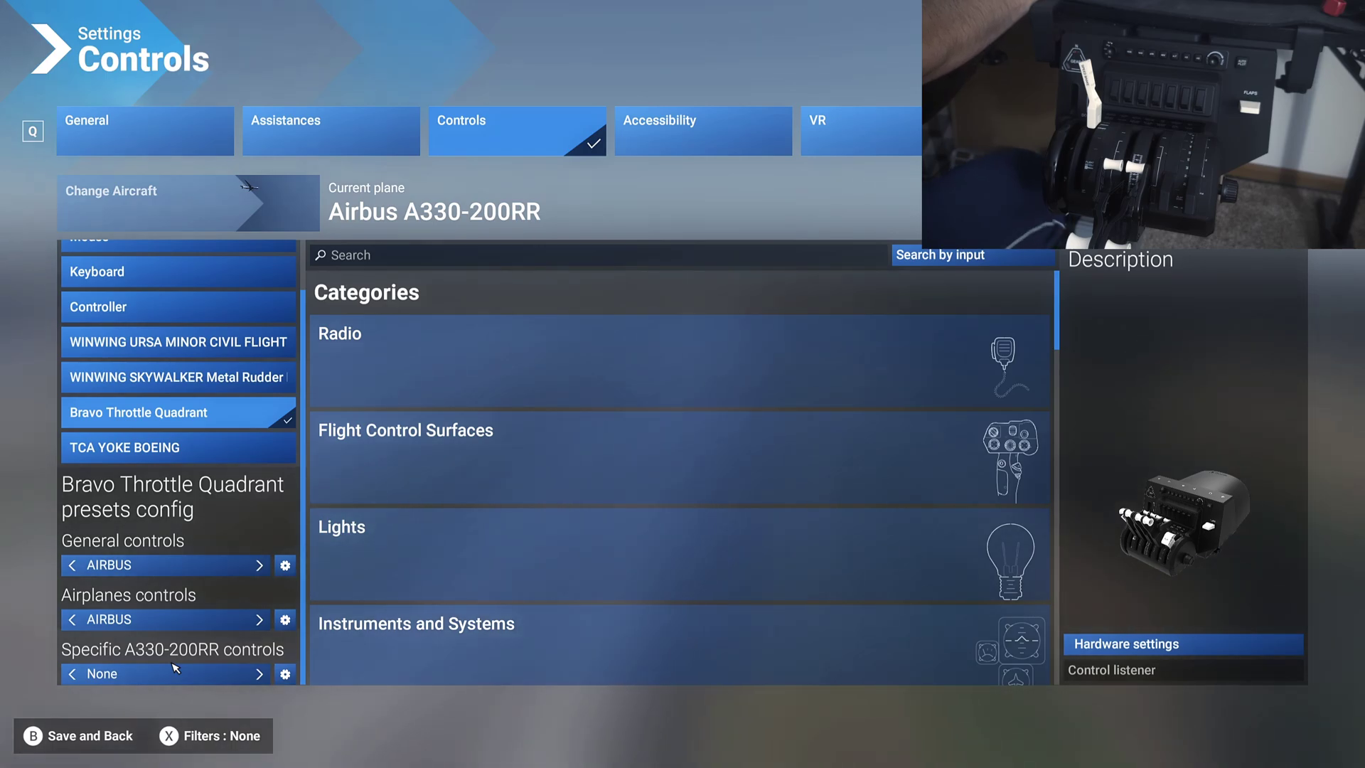
pyautogui.scroll(-3, 539, 569)
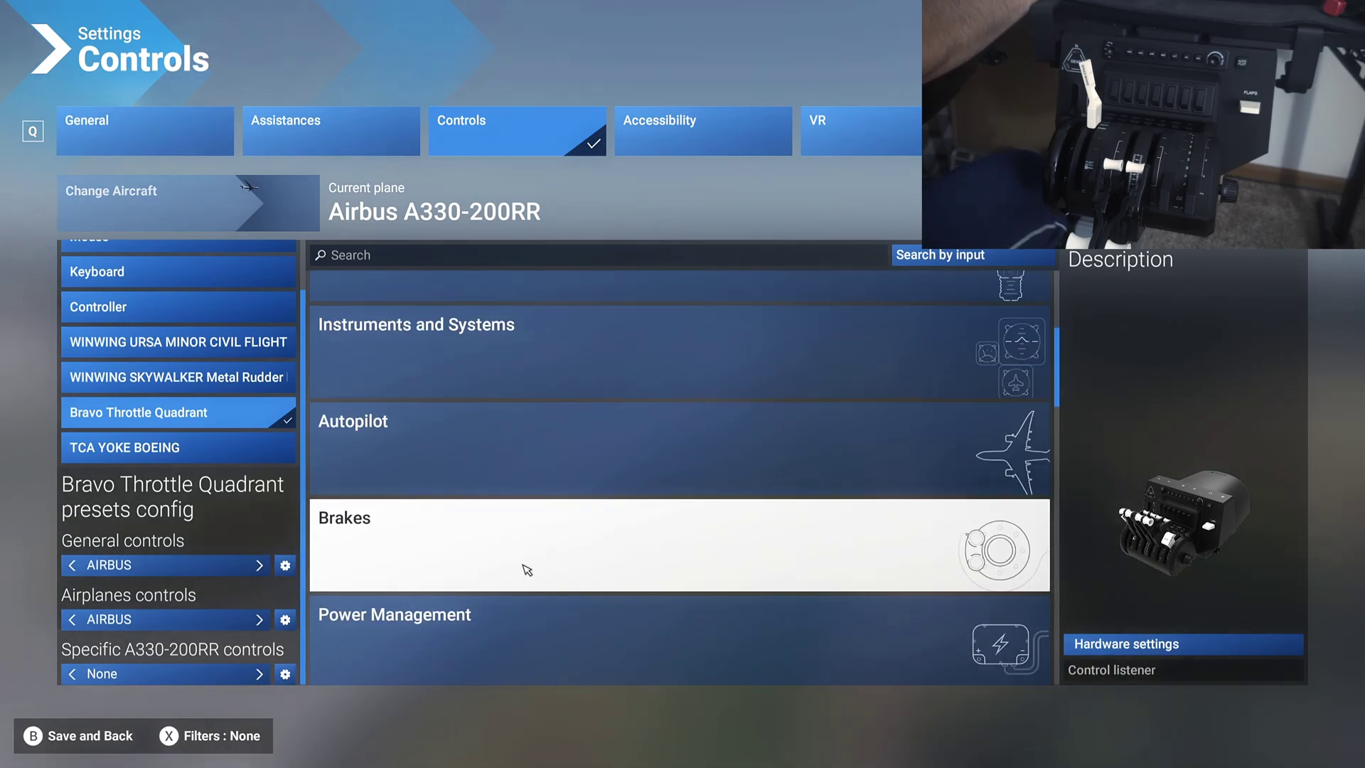
pyautogui.scroll(-2, 526, 566)
pyautogui.click(497, 483)
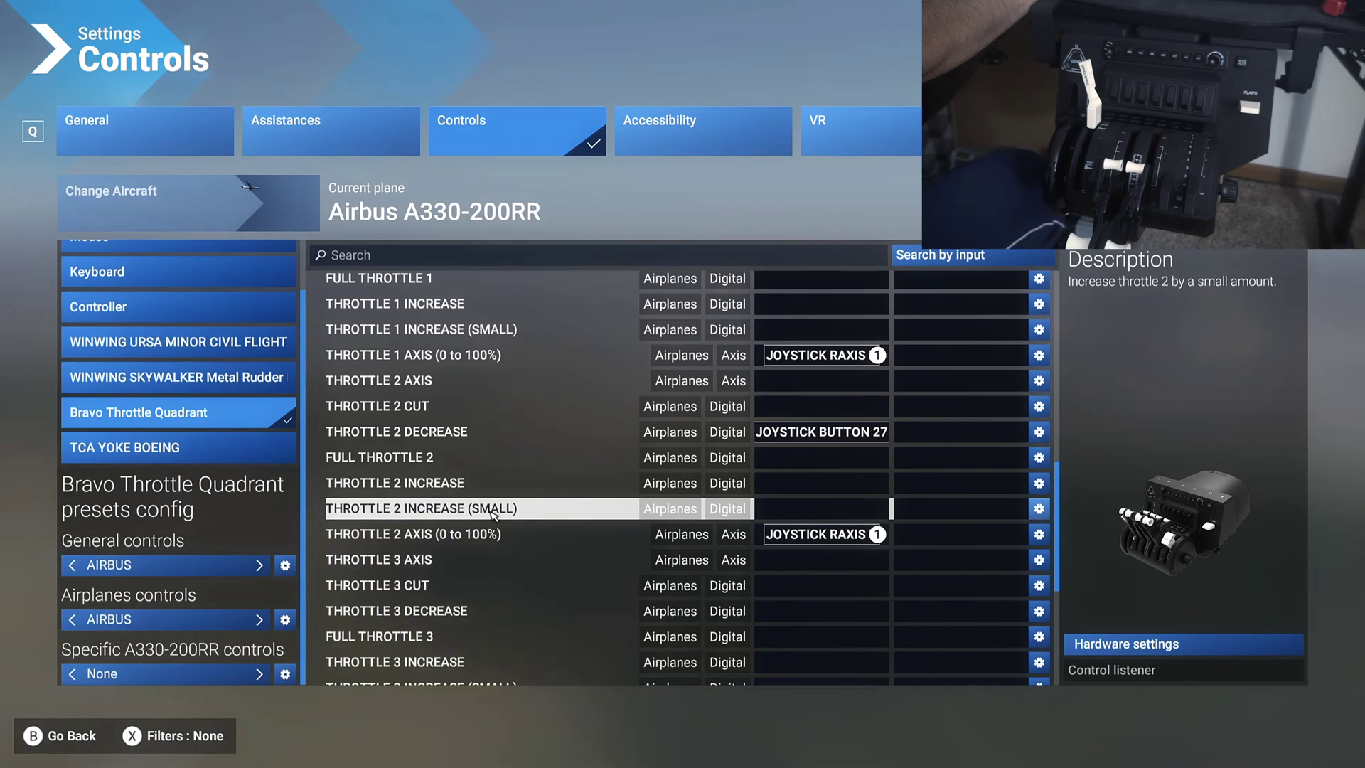
pyautogui.scroll(-4, 495, 511)
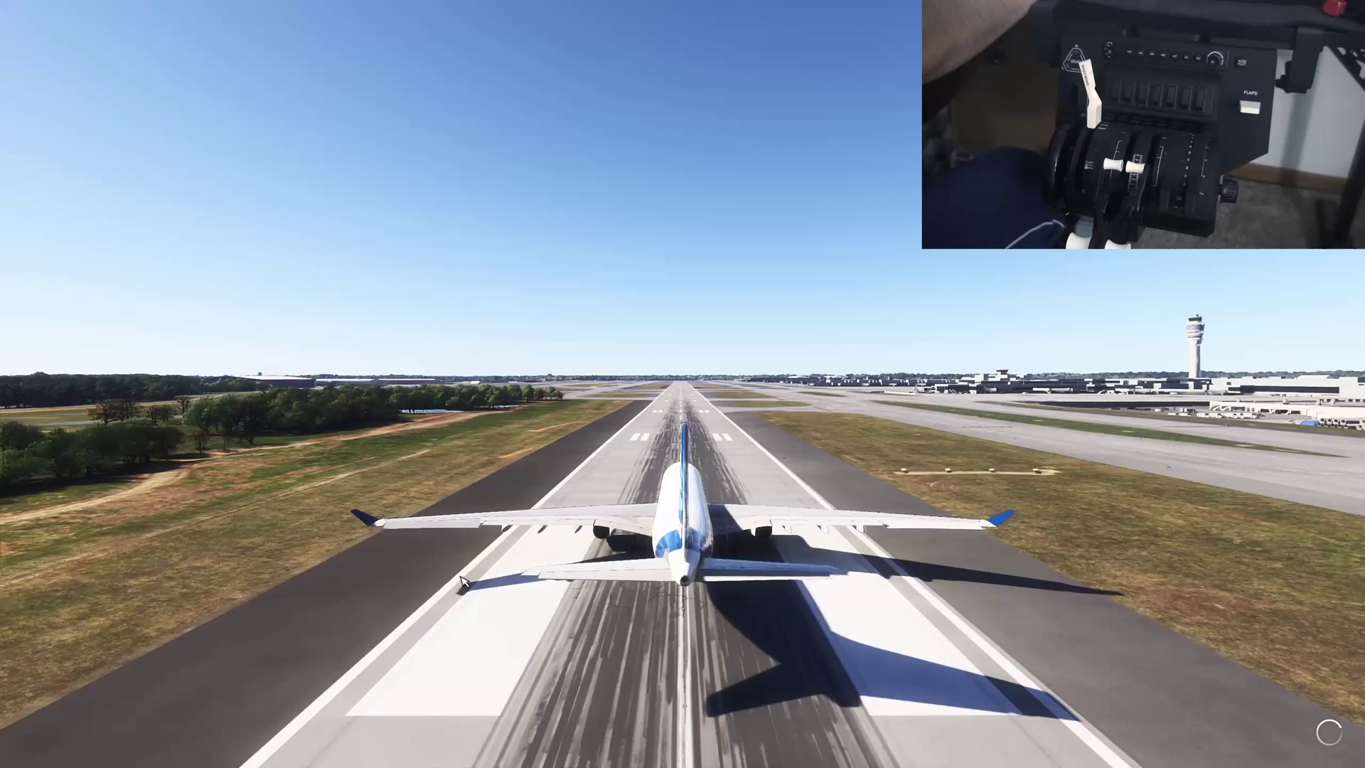
pyautogui.press('End')
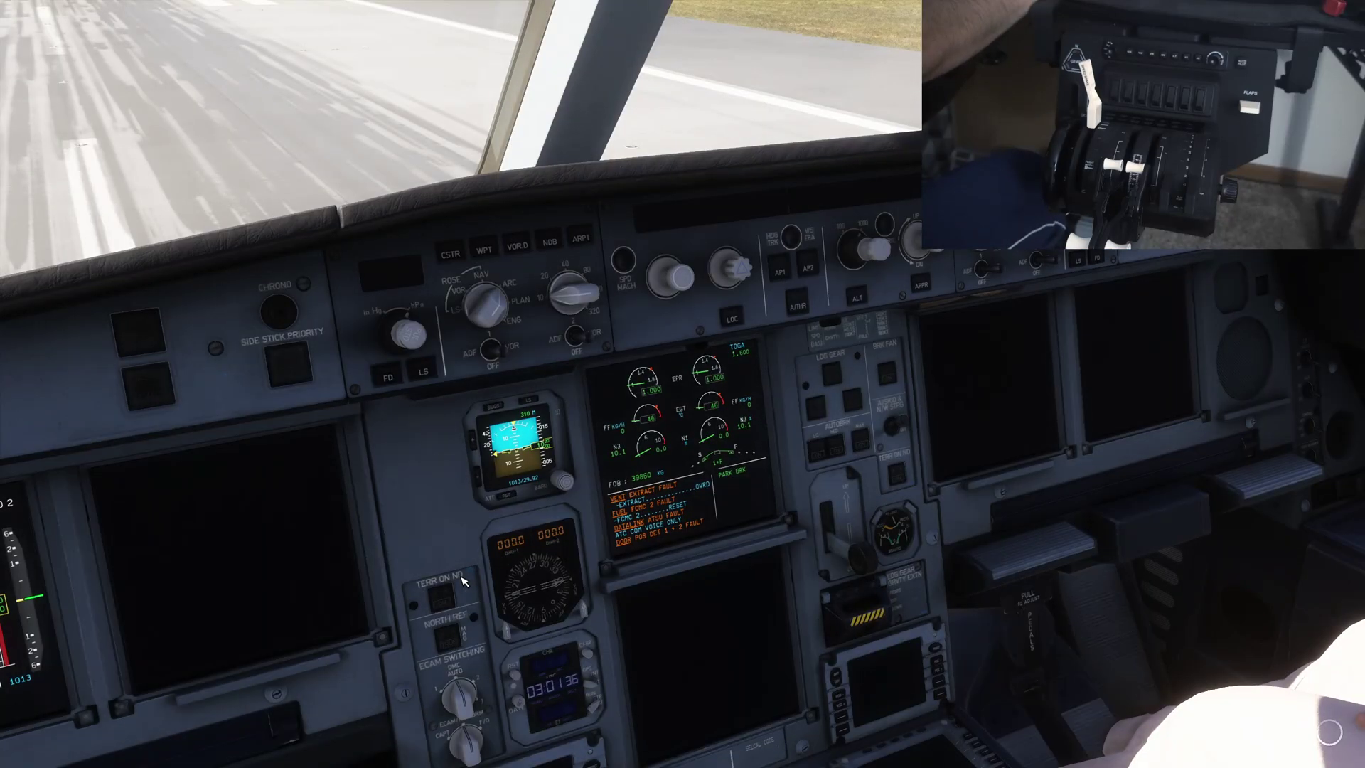